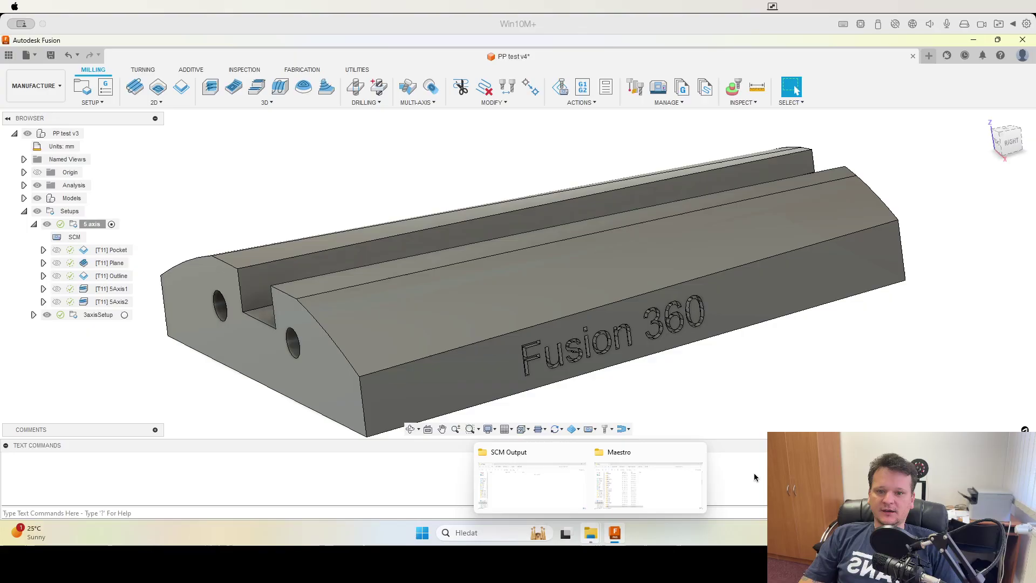
# Orbit the part, select the 5 axis setup and open its context menu.
pyautogui.moveTo(620, 363)
pyautogui.keyDown('shift'); pyautogui.mouseDown(button='middle')
pyautogui.moveTo(627, 352)
pyautogui.moveTo(620, 372)
pyautogui.mouseUp(button='middle'); pyautogui.keyUp('shift')
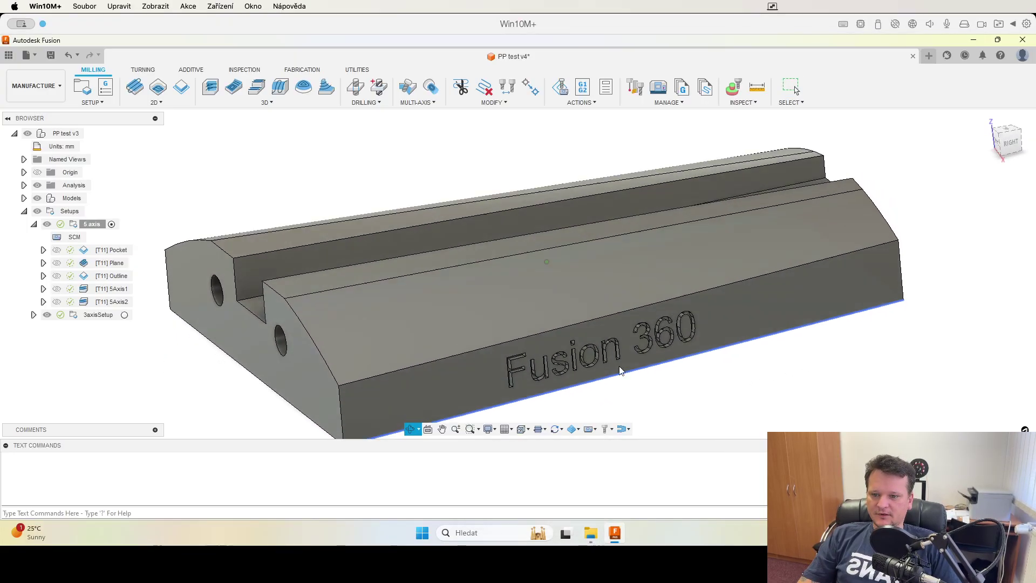
pyautogui.scroll(-5, 510, 331)
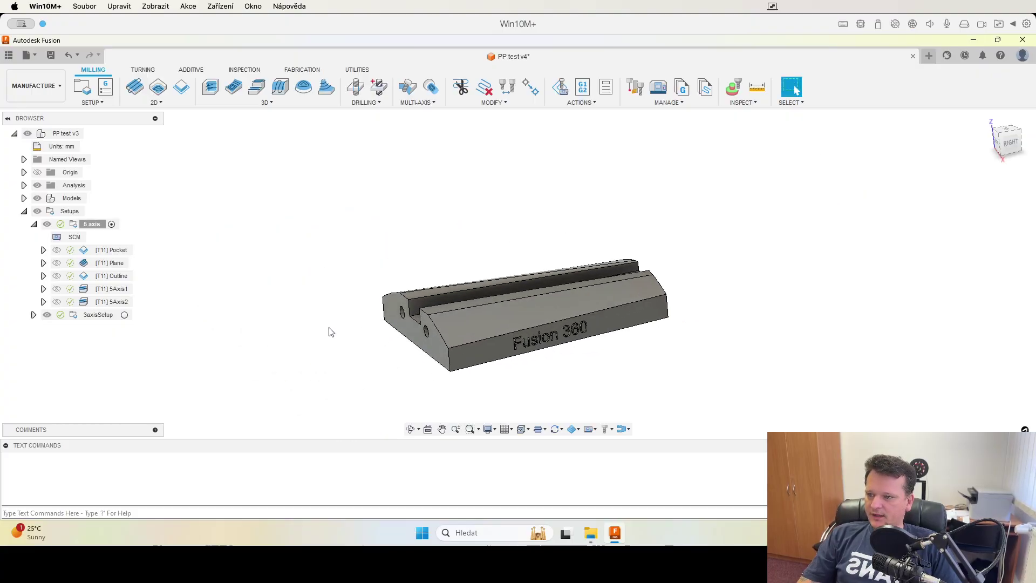
pyautogui.keyDown('shift'); pyautogui.moveTo(331, 332); pyautogui.dragTo(353, 326, button='middle'); pyautogui.keyUp('shift')
pyautogui.click(89, 224)
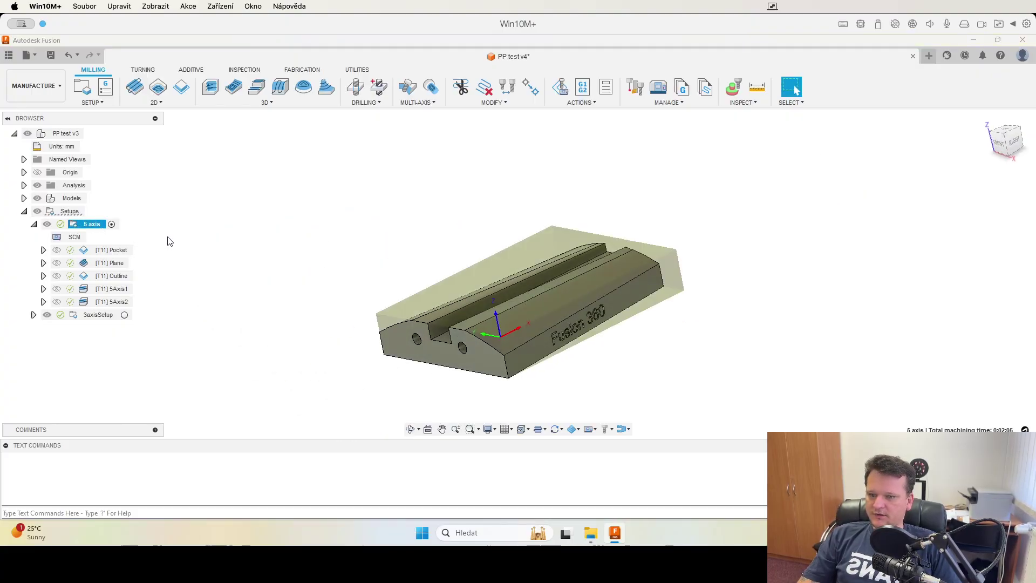
pyautogui.rightClick(89, 219)
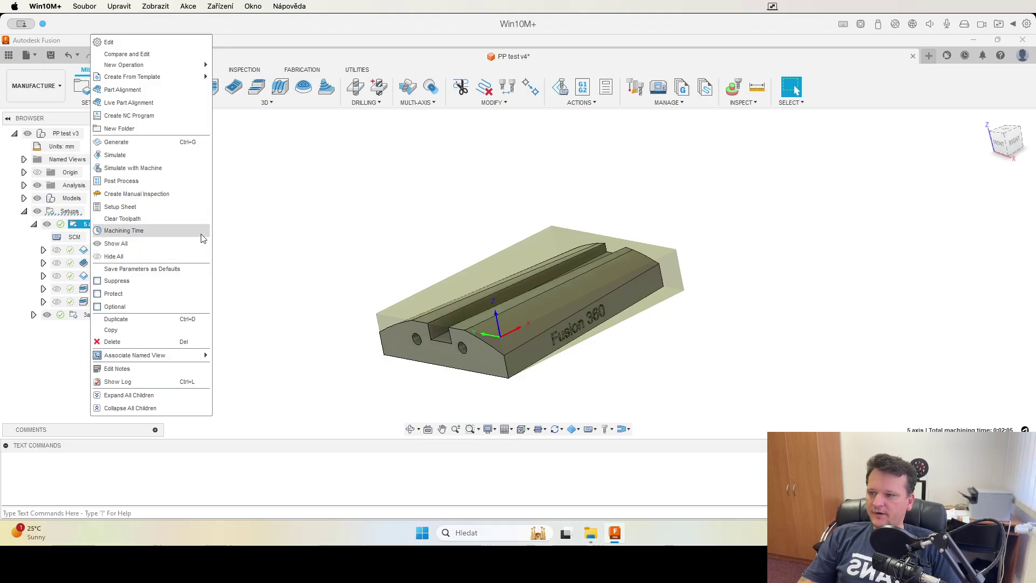
# Open the 5 axis setup's settings to check its coordinate system, then close without changes.
pyautogui.click(132, 43)
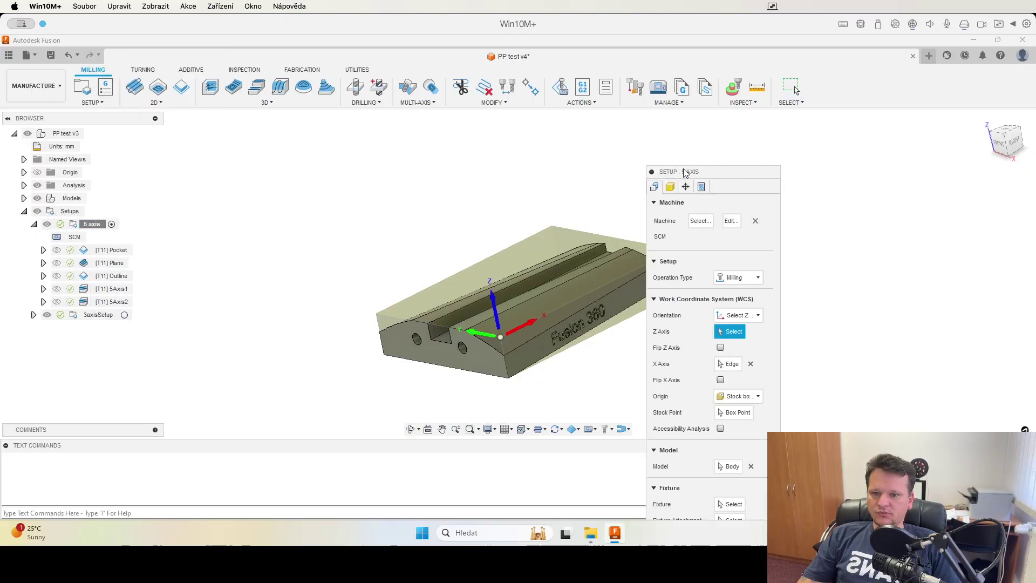
pyautogui.moveTo(748, 128); pyautogui.dragTo(757, 117)
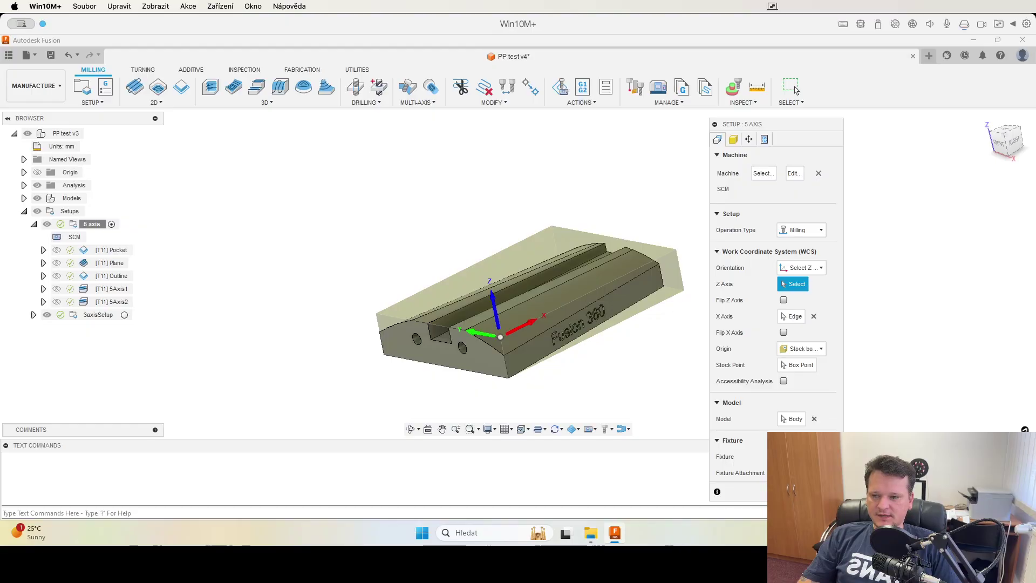
pyautogui.click(792, 88)
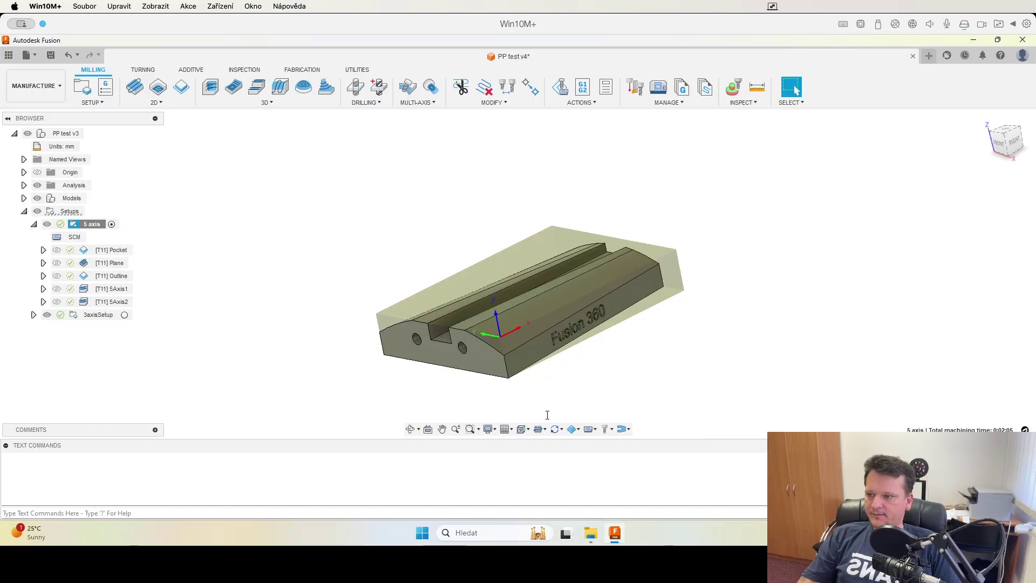
# Show the Pocket, Plane, Outline, 5Axis1 and 5Axis2 toolpaths in turn.
pyautogui.click(110, 250)
pyautogui.click(110, 263)
pyautogui.click(108, 275)
pyautogui.click(110, 288)
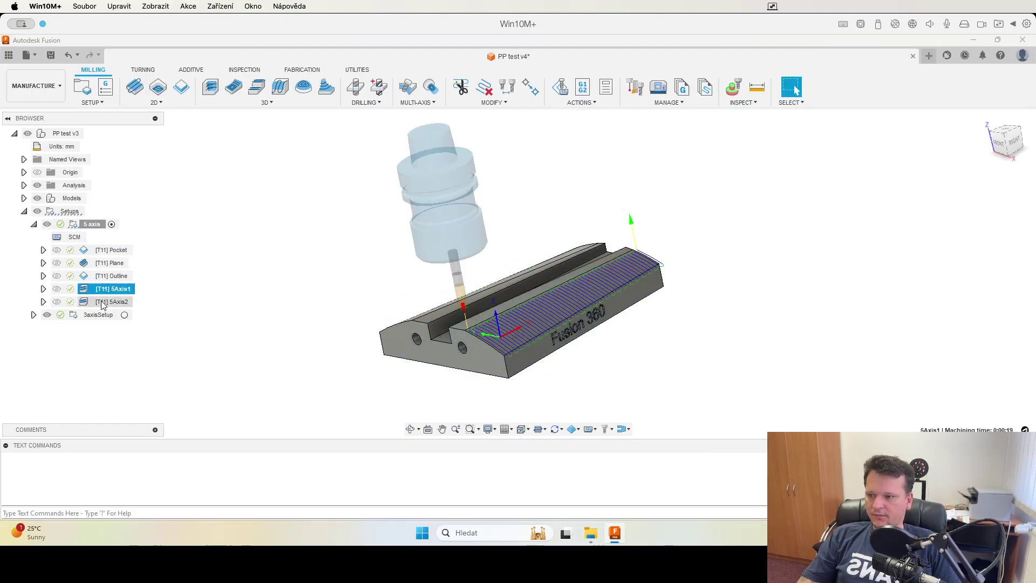
pyautogui.click(107, 303)
pyautogui.rightClick(112, 251)
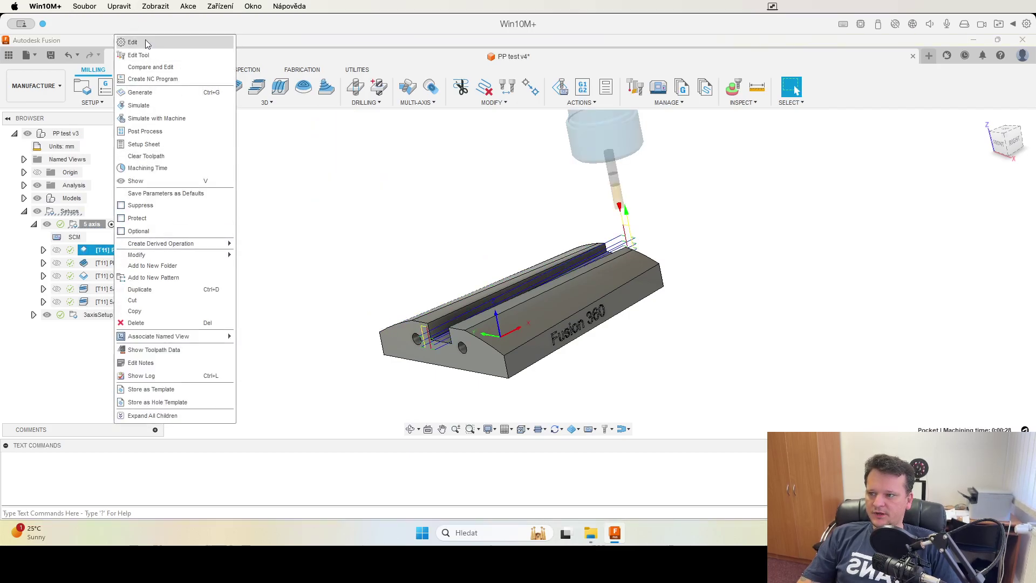
pyautogui.press('Escape')
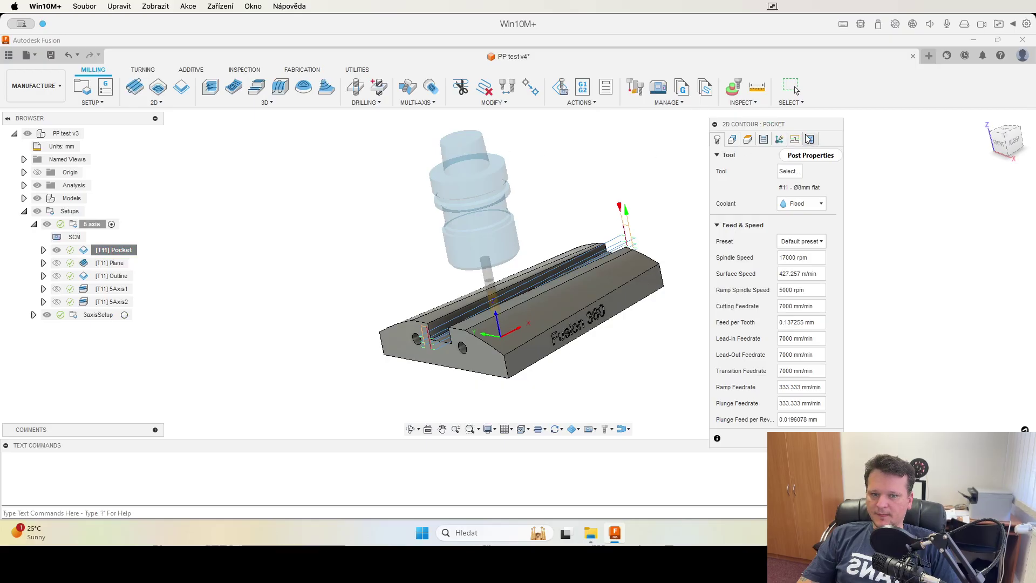
pyautogui.click(810, 139)
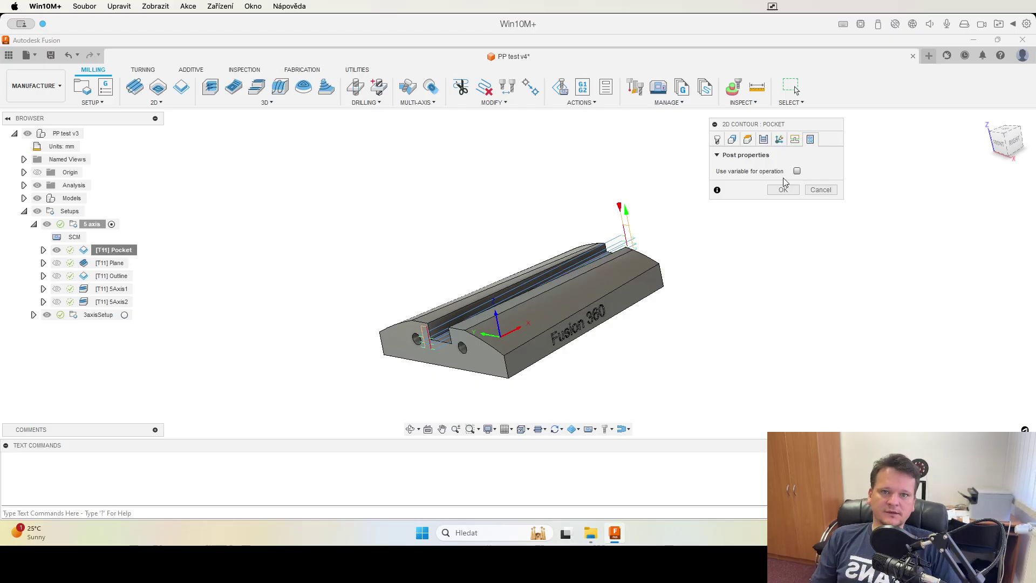
pyautogui.click(820, 189)
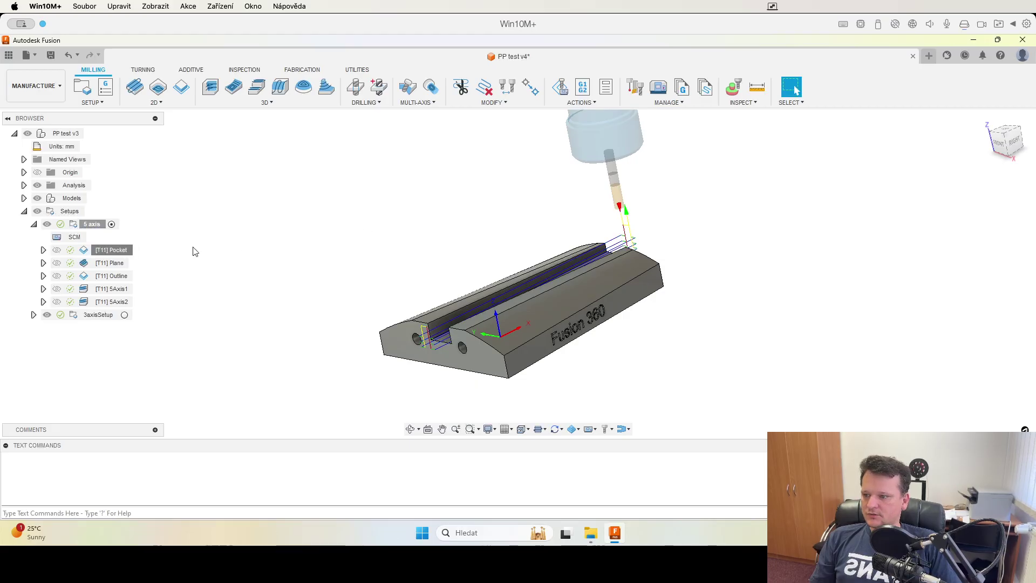
# Create NC program 1001 for the 5 axis setup and review its barcode and tool database paths.
pyautogui.rightClick(89, 227)
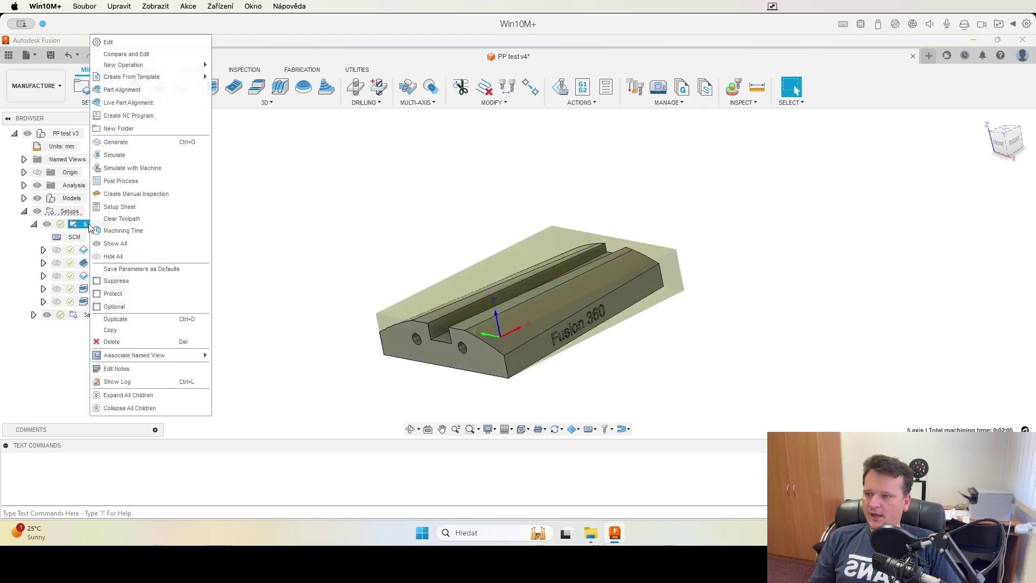
pyautogui.click(146, 180)
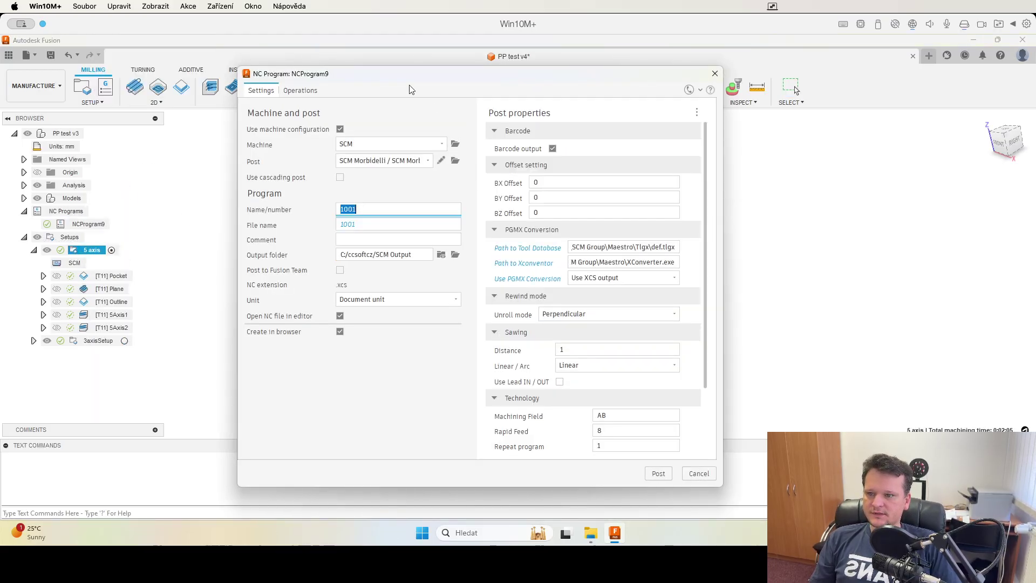
pyautogui.moveTo(401, 79); pyautogui.dragTo(453, 84)
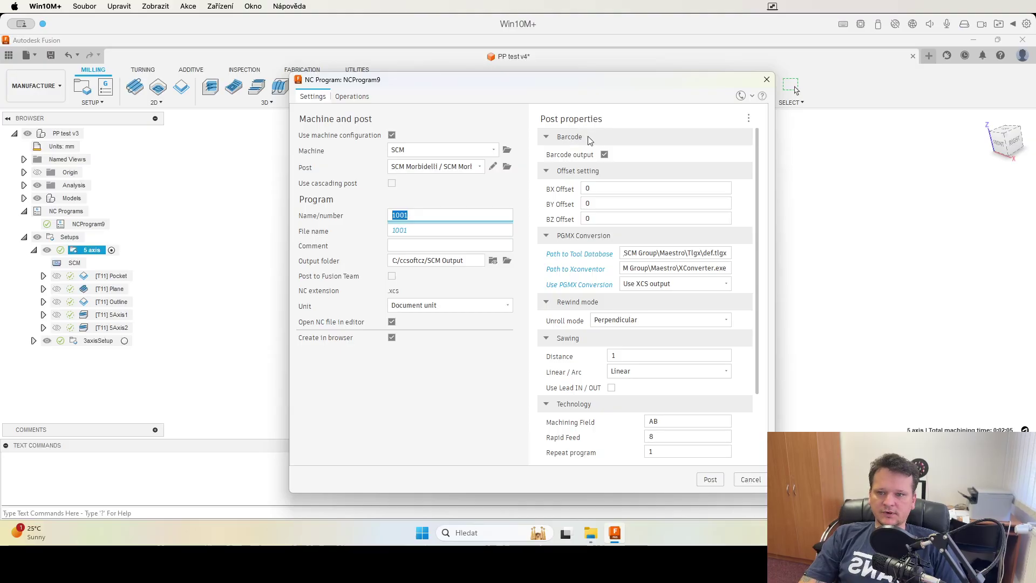
pyautogui.click(604, 155)
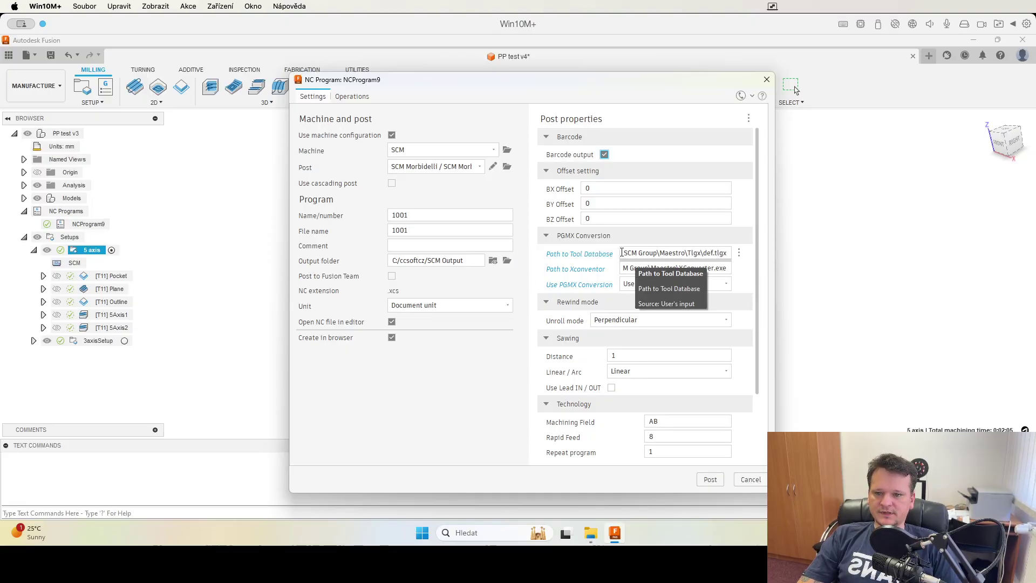
pyautogui.moveTo(622, 253); pyautogui.dragTo(682, 253)
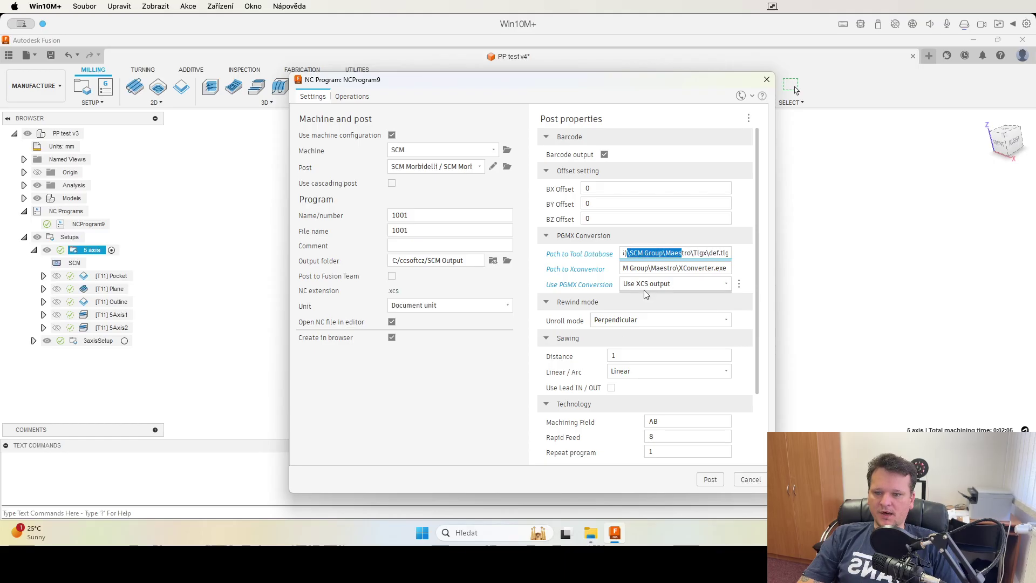
pyautogui.click(590, 531)
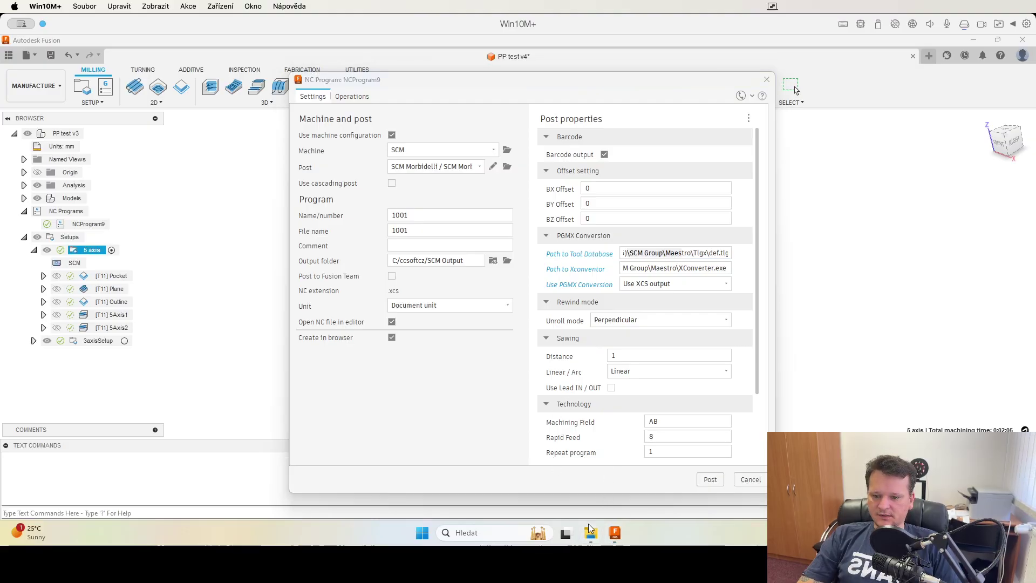
# Locate the def.tlgx tool database in the Maestro Tlgx folder.
pyautogui.click(619, 498)
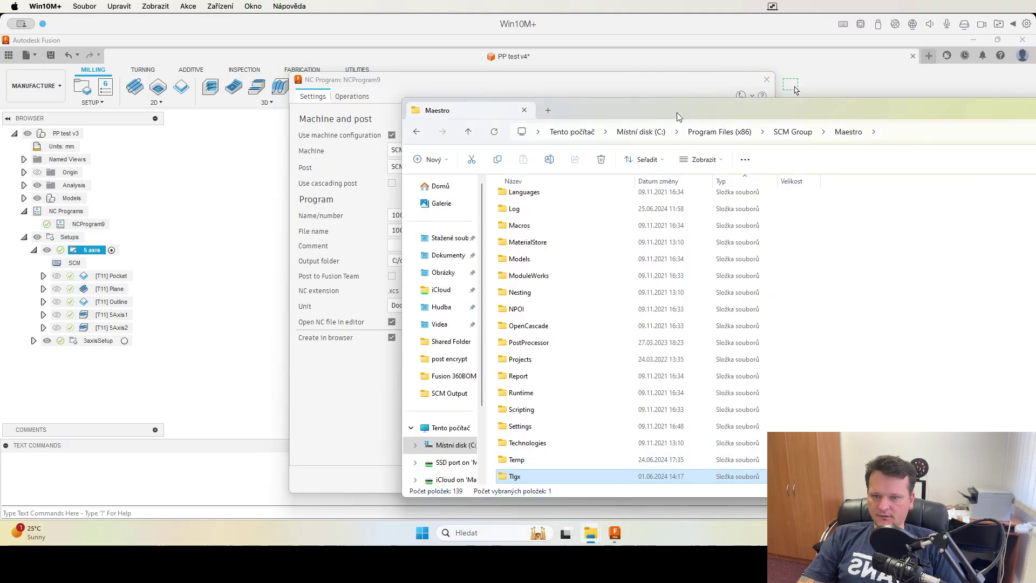
pyautogui.moveTo(693, 109); pyautogui.dragTo(583, 86)
pyautogui.doubleClick(404, 452)
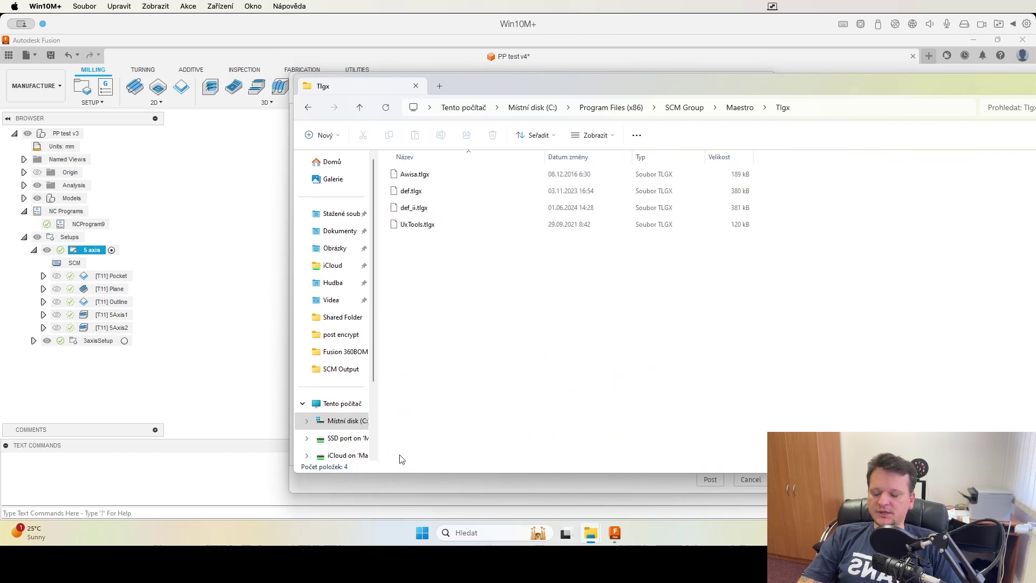
pyautogui.click(421, 193)
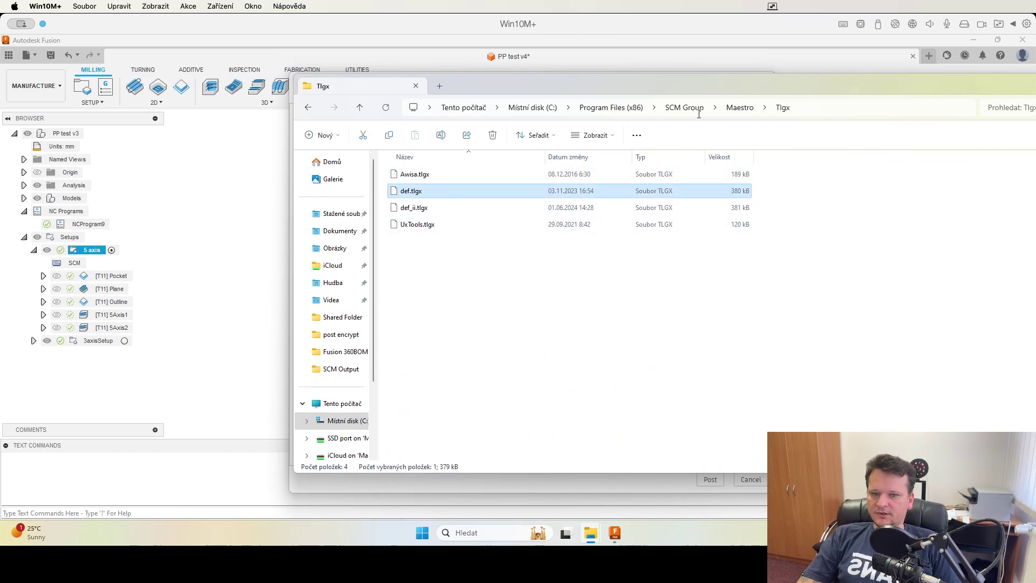
pyautogui.moveTo(810, 89); pyautogui.dragTo(482, 93)
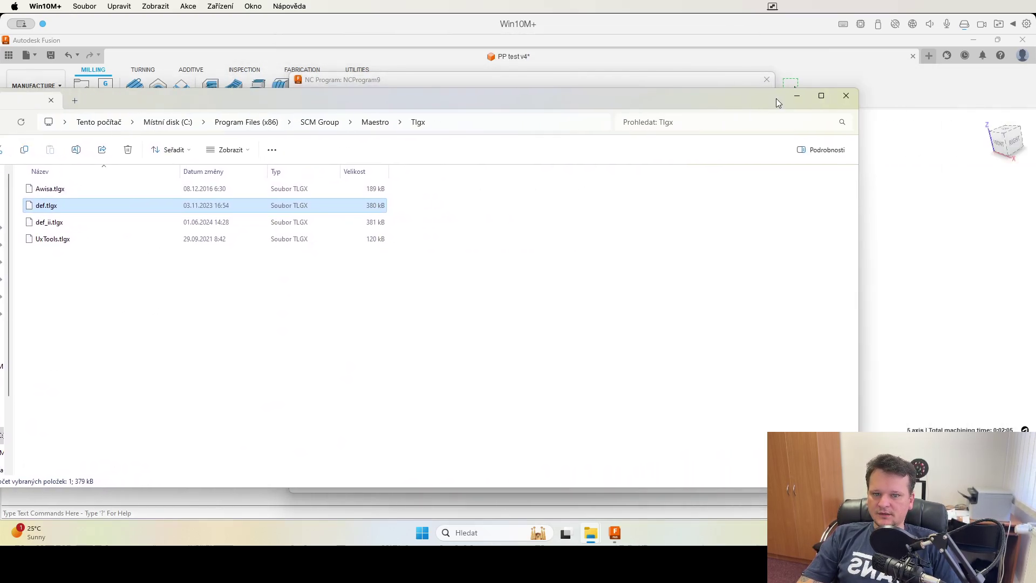
pyautogui.click(791, 94)
# Copy the full Xconventor path from the NC program settings.
pyautogui.rightClick(642, 268)
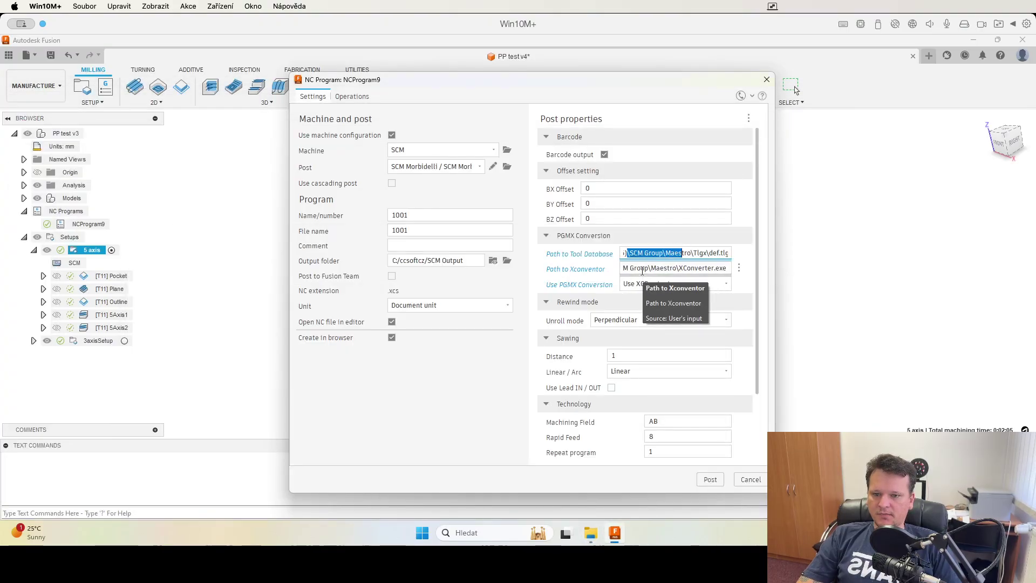
pyautogui.tripleClick(640, 267)
pyautogui.rightClick(641, 267)
pyautogui.click(656, 291)
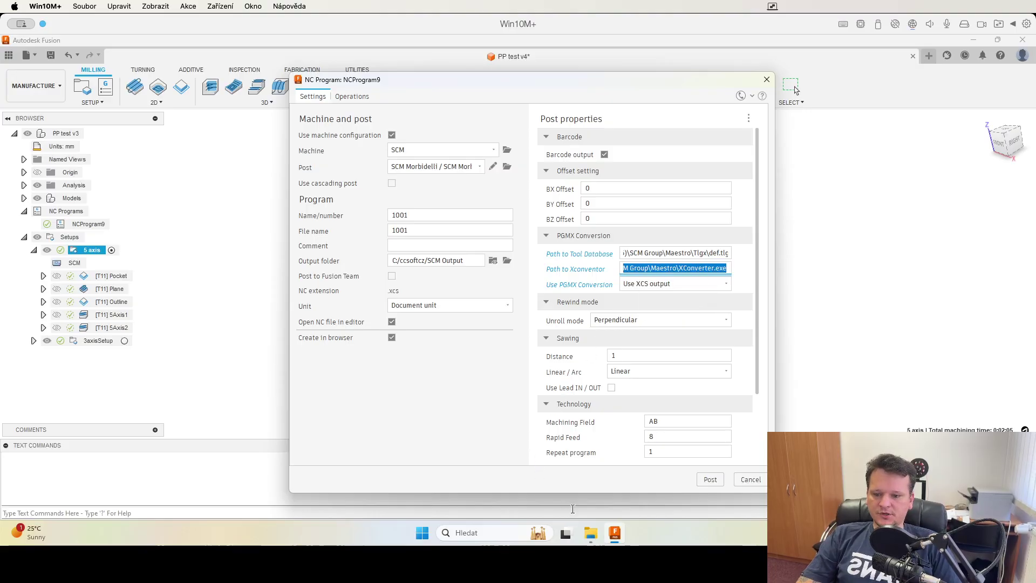
# Find XConverter.exe in the Maestro folder, then return to Fusion.
pyautogui.moveTo(590, 532)
pyautogui.click(617, 501)
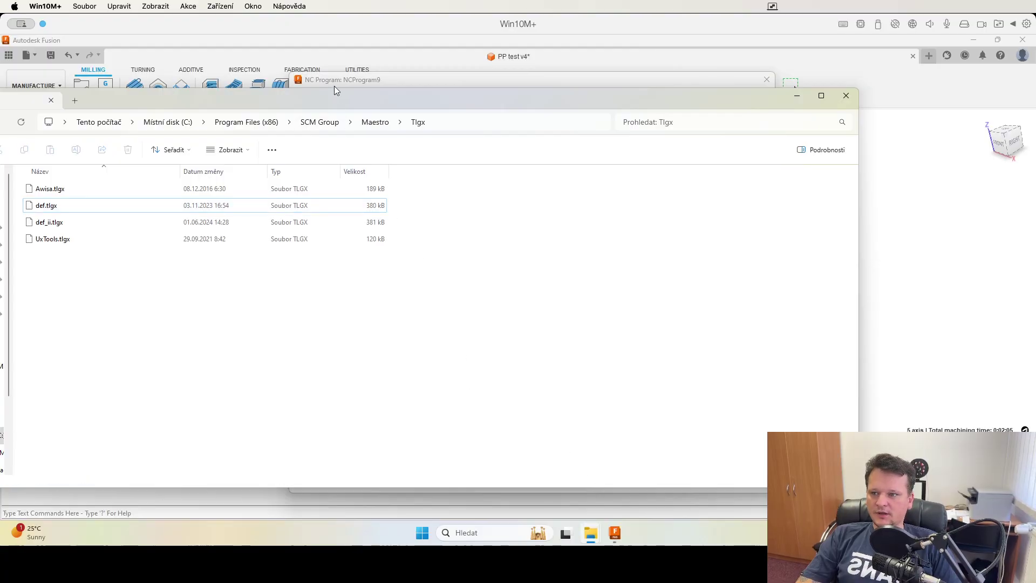
pyautogui.moveTo(328, 93); pyautogui.dragTo(463, 93)
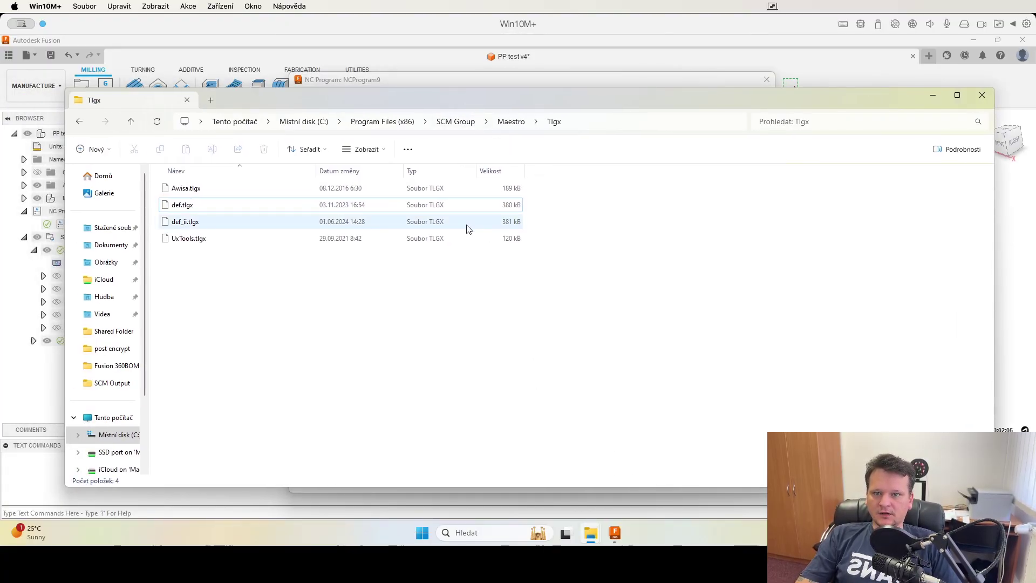
pyautogui.click(511, 121)
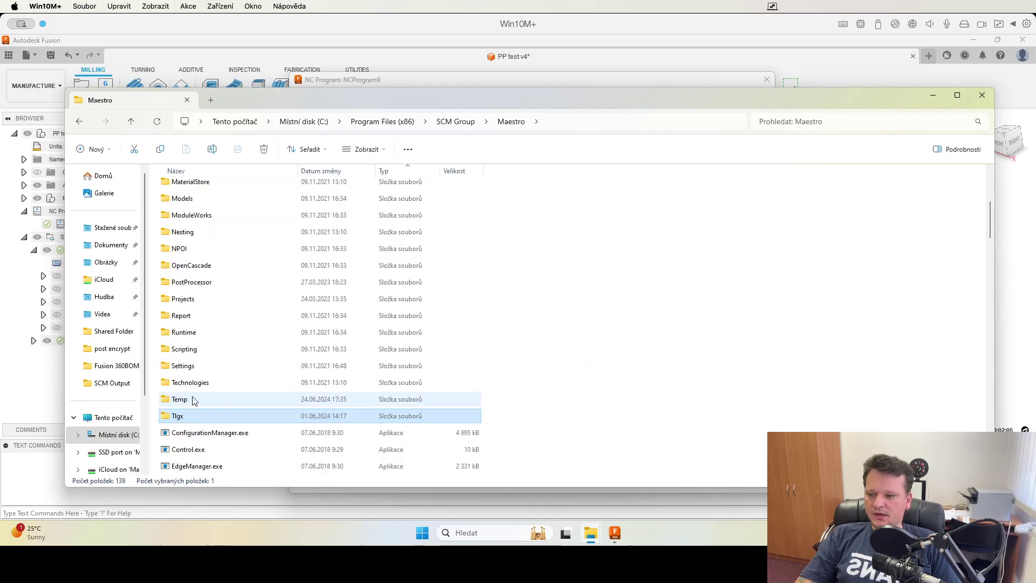
pyautogui.scroll(-5, 205, 378)
pyautogui.click(236, 315)
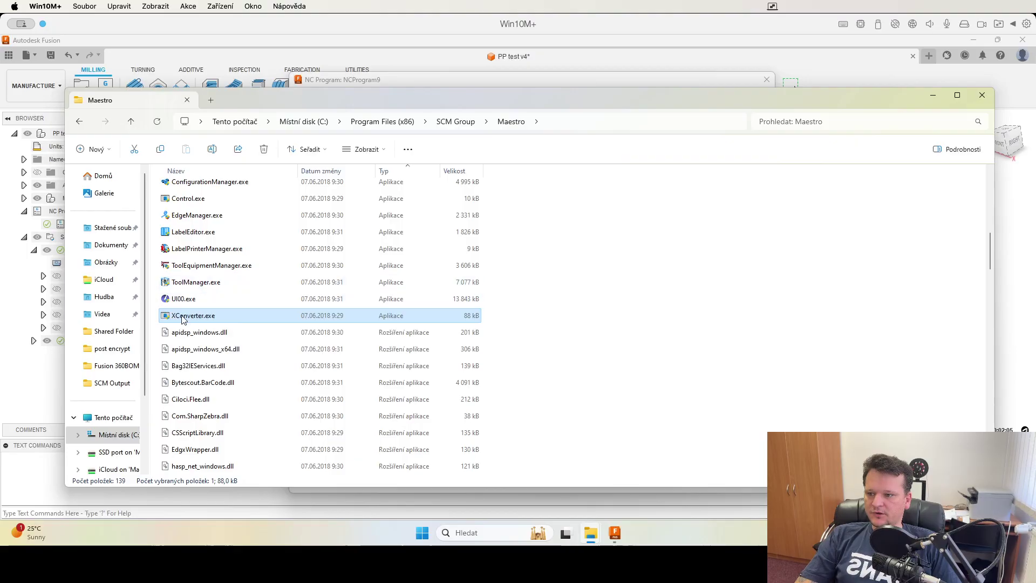
pyautogui.moveTo(183, 318)
pyautogui.click(932, 96)
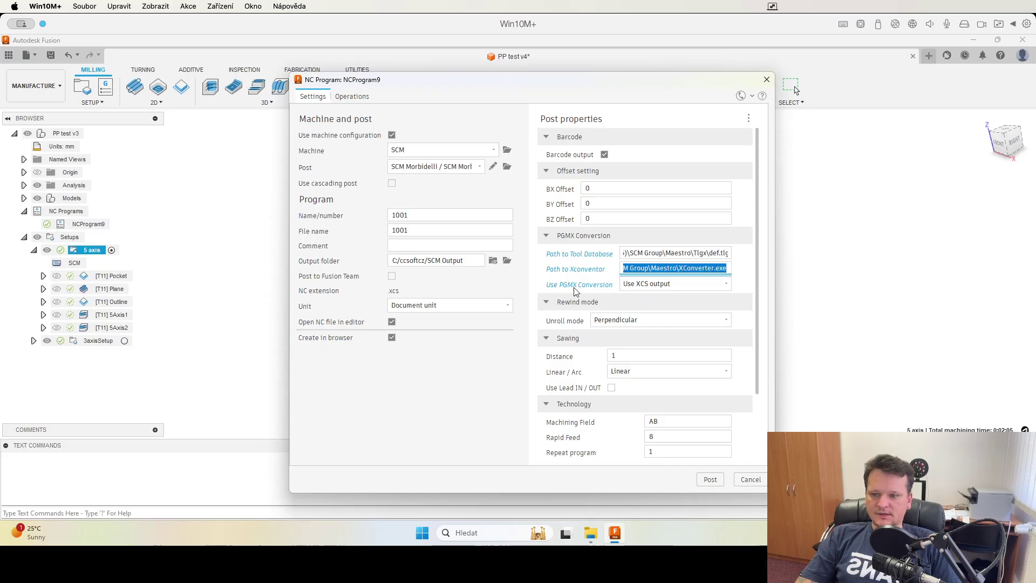
# Set the PGMX conversion option to Convert to PGMX.
pyautogui.click(577, 292)
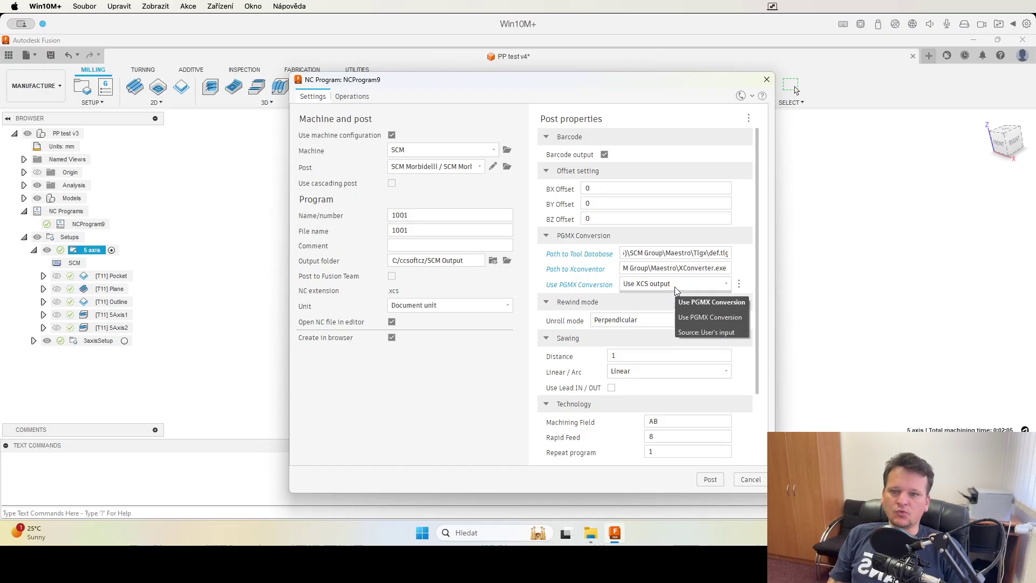
pyautogui.click(675, 289)
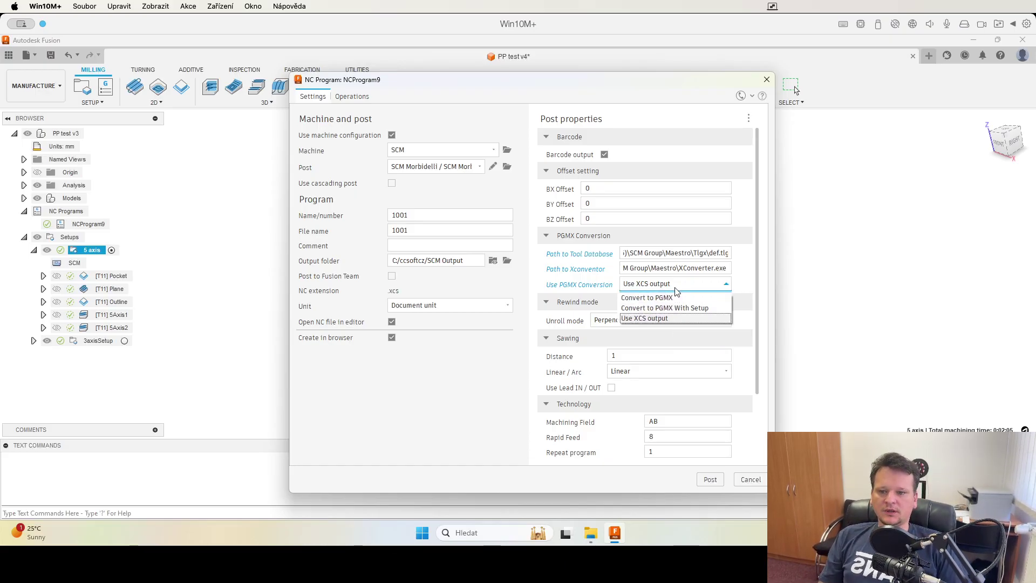
pyautogui.click(643, 299)
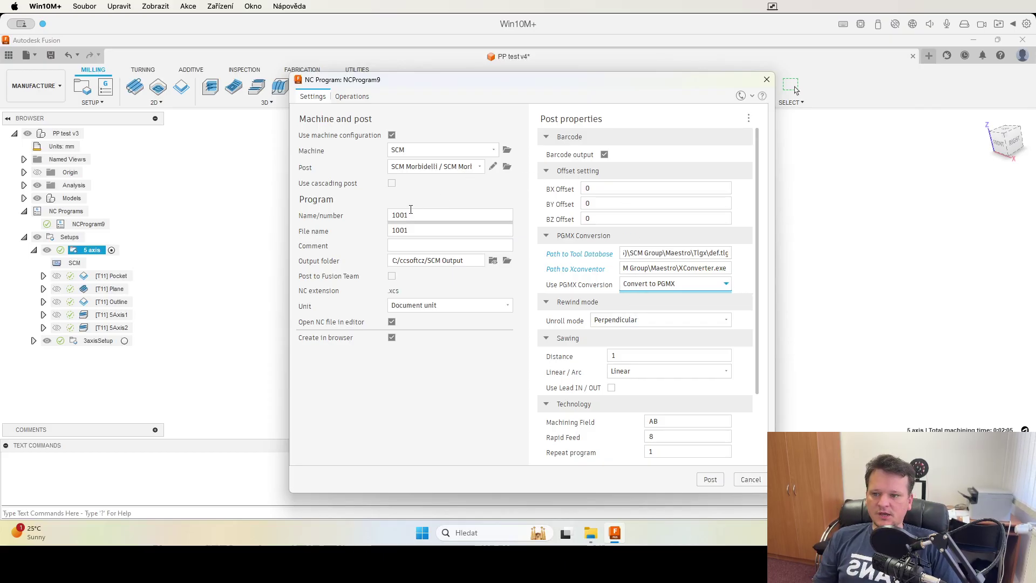
# Replace program name 1001 with FileNr1 so the file name updates too.
pyautogui.click(410, 212)
pyautogui.moveTo(413, 219); pyautogui.dragTo(364, 220)
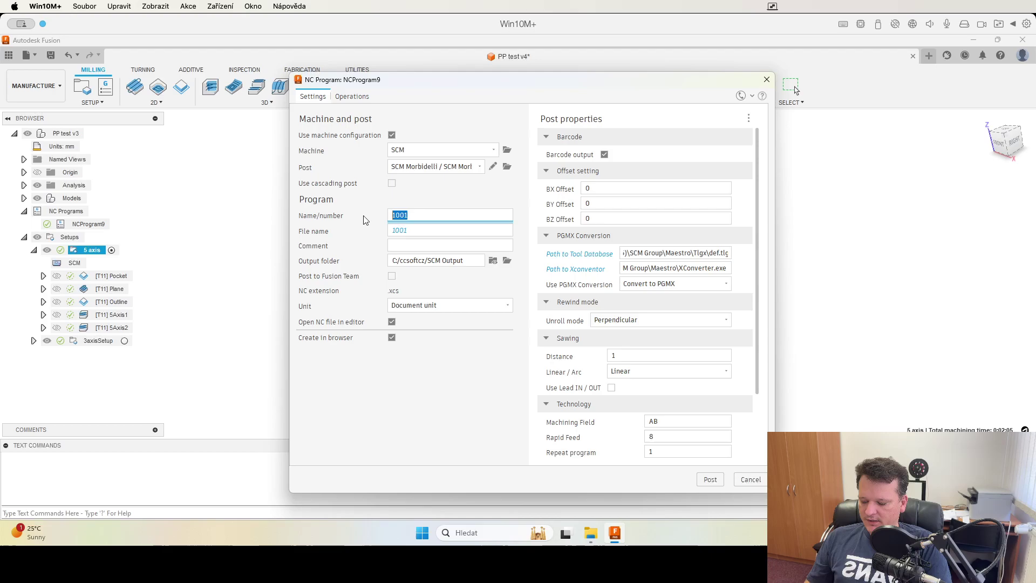
pyautogui.write('FileNr1')
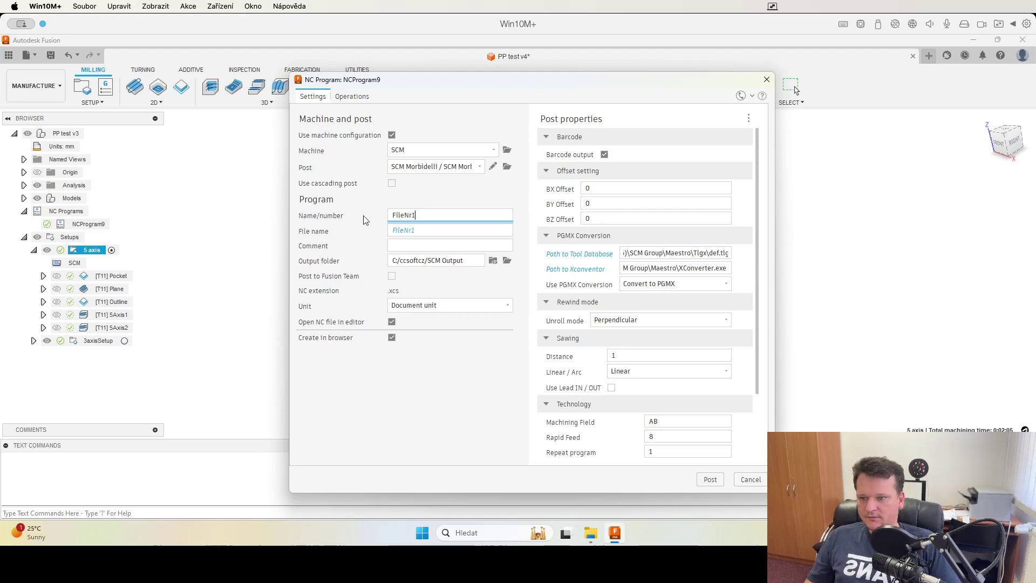
pyautogui.press('Tab')
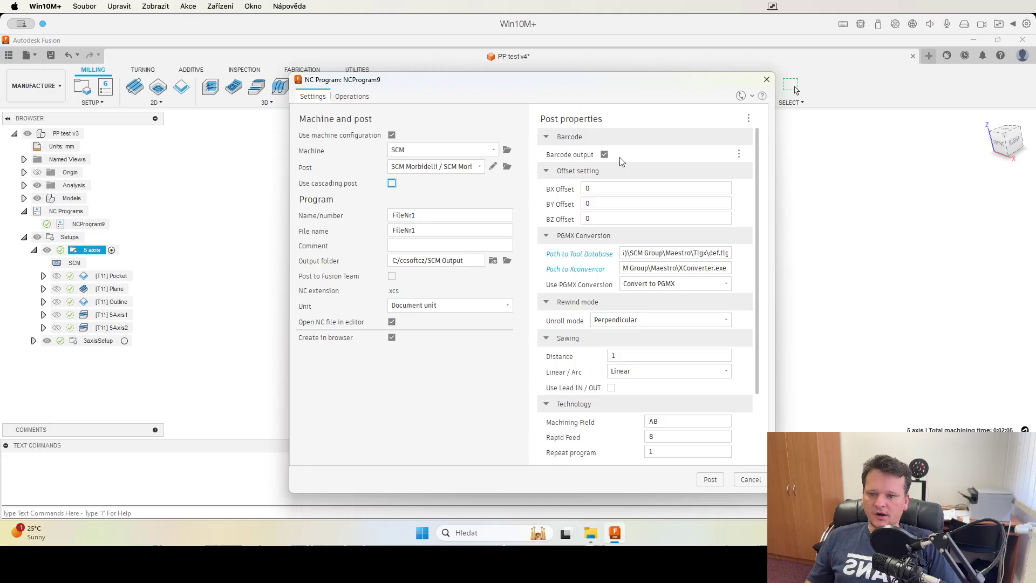
pyautogui.scroll(-3, 674, 351)
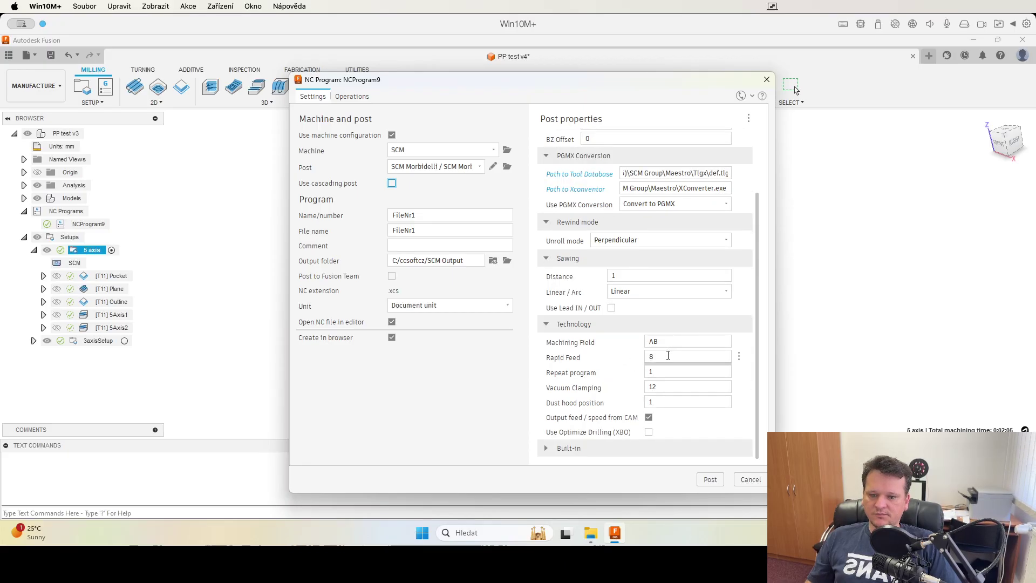
# Turn off 'Open NC file in editor', post the program, and dismiss the barcode-saved message.
pyautogui.click(391, 321)
pyautogui.click(710, 479)
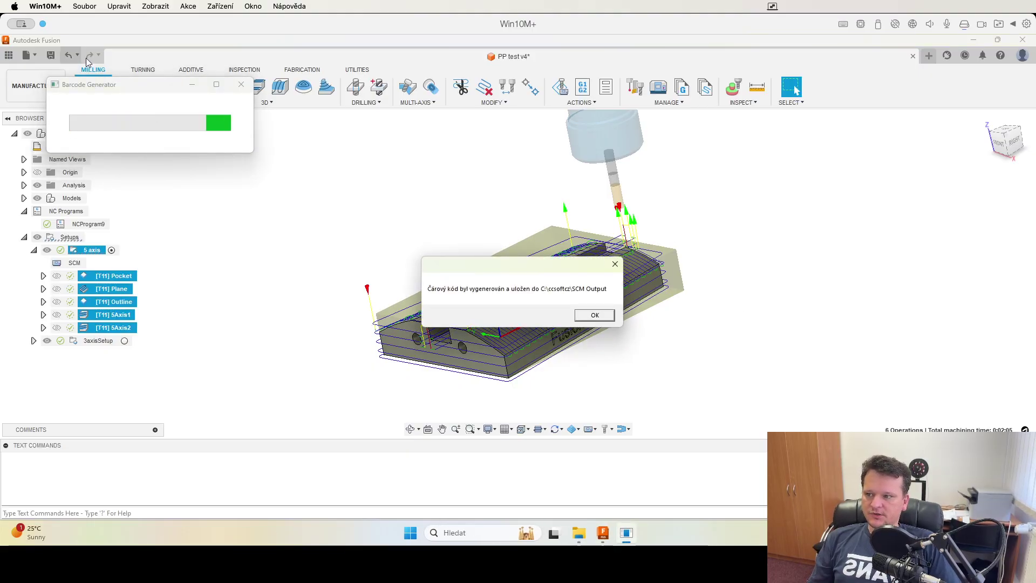
pyautogui.click(609, 317)
pyautogui.click(611, 357)
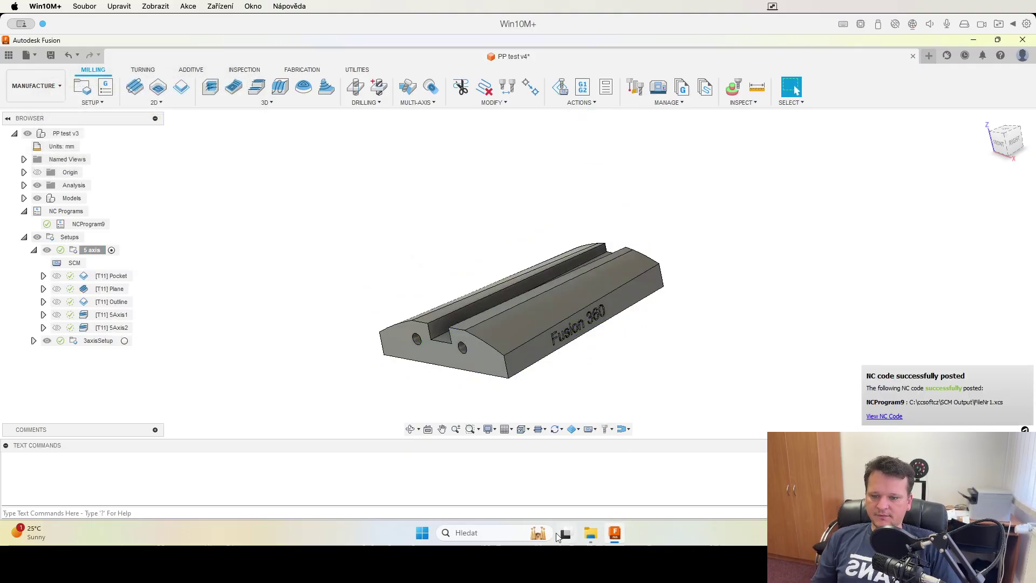
# Check FileNr1.xcs, FileNr1.pgmx and FileNr1.png in the SCM Output folder.
pyautogui.moveTo(590, 534)
pyautogui.click(544, 503)
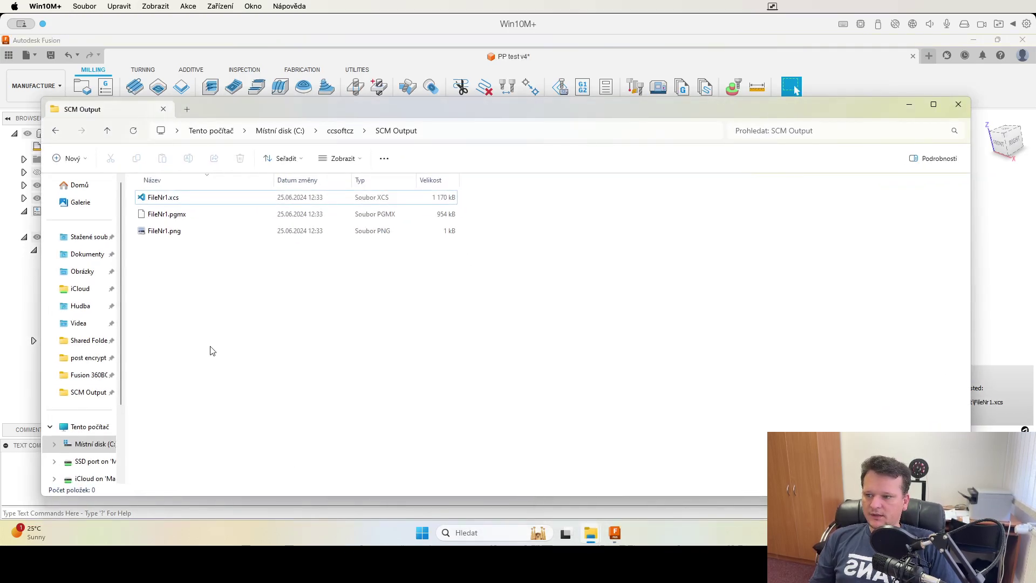
pyautogui.moveTo(256, 123); pyautogui.dragTo(436, 156)
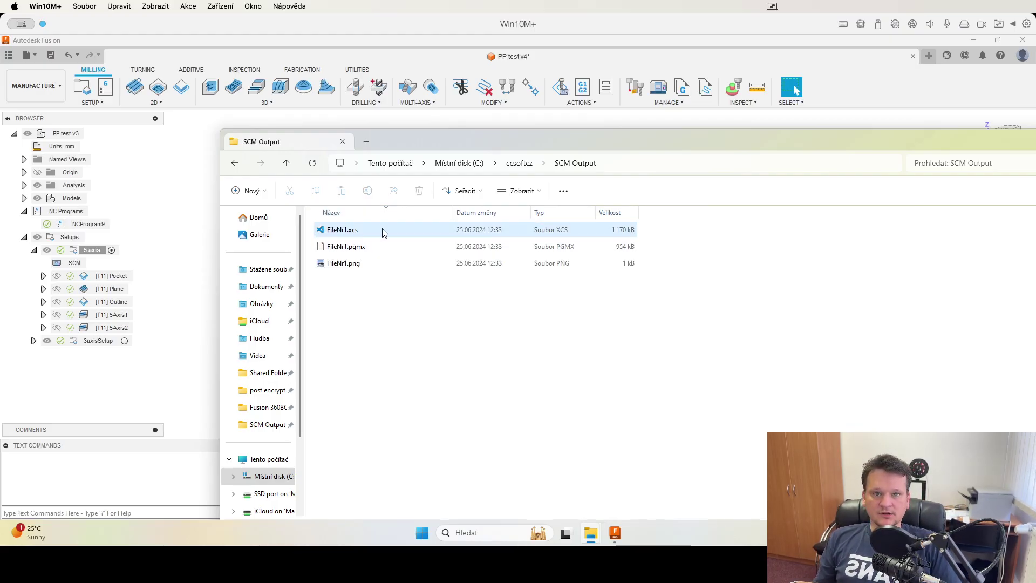
pyautogui.click(378, 280)
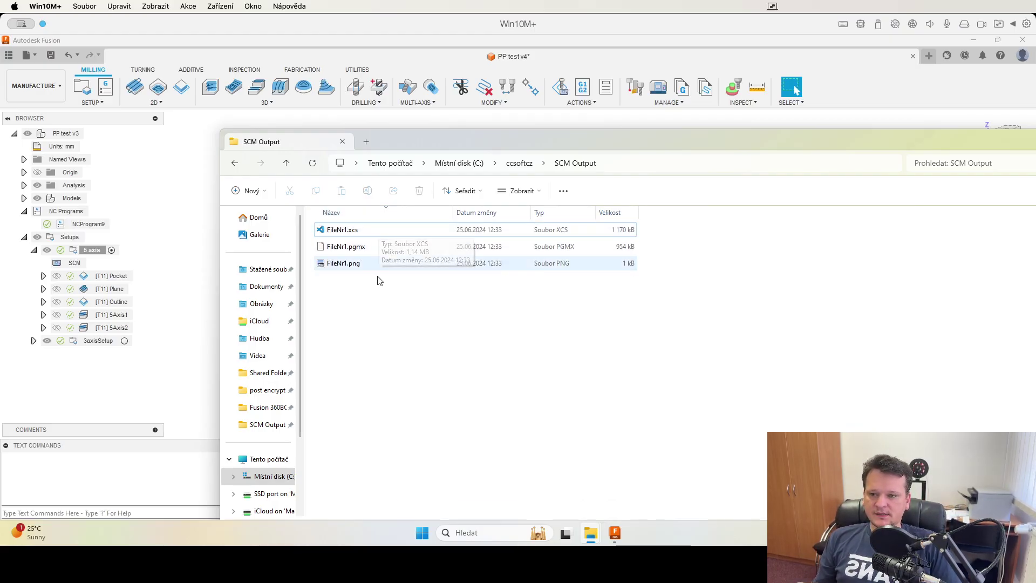
pyautogui.click(365, 250)
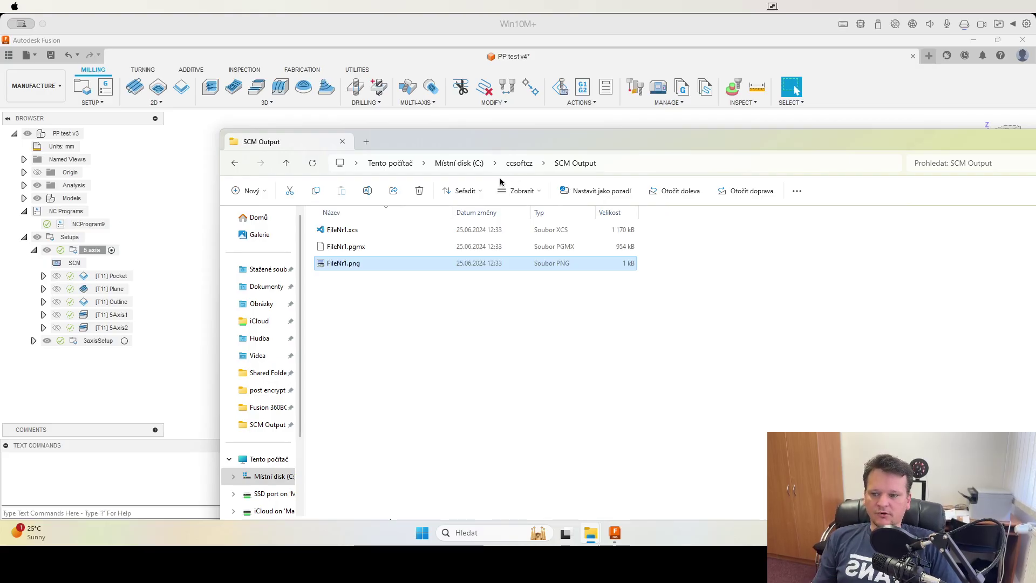
pyautogui.click(486, 372)
# Search the taskbar for 'mae' and launch Maestro.
pyautogui.click(473, 533)
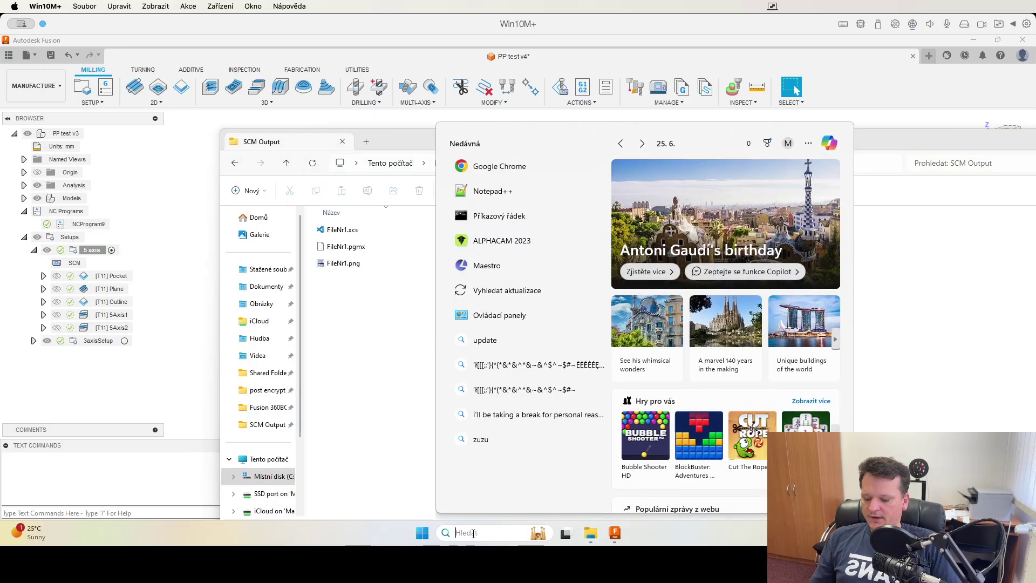
pyautogui.write('maestro')
pyautogui.press('Return')
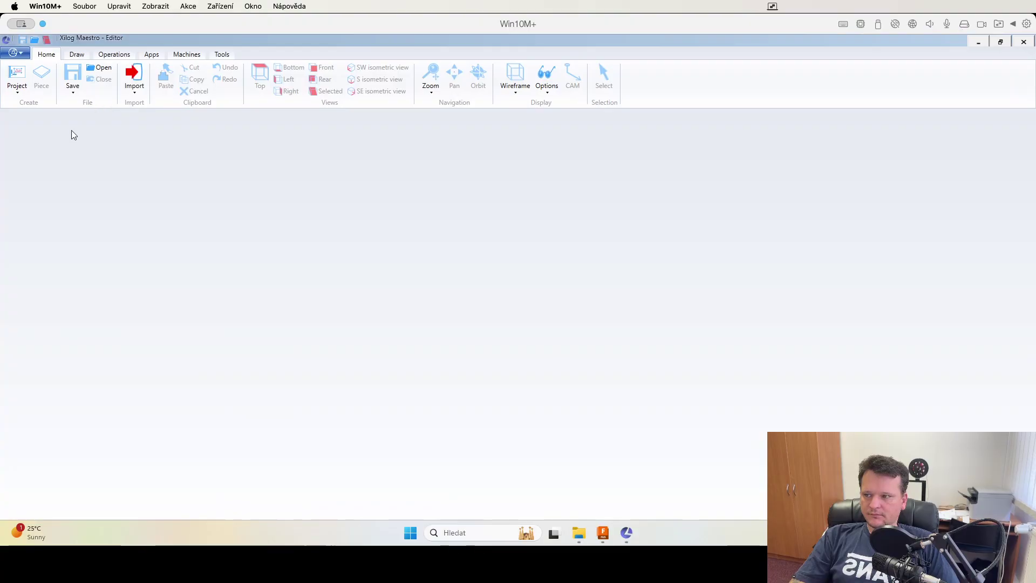
# Open FileNr1.pgmx from the SCM Output folder through the application menu.
pyautogui.click(14, 53)
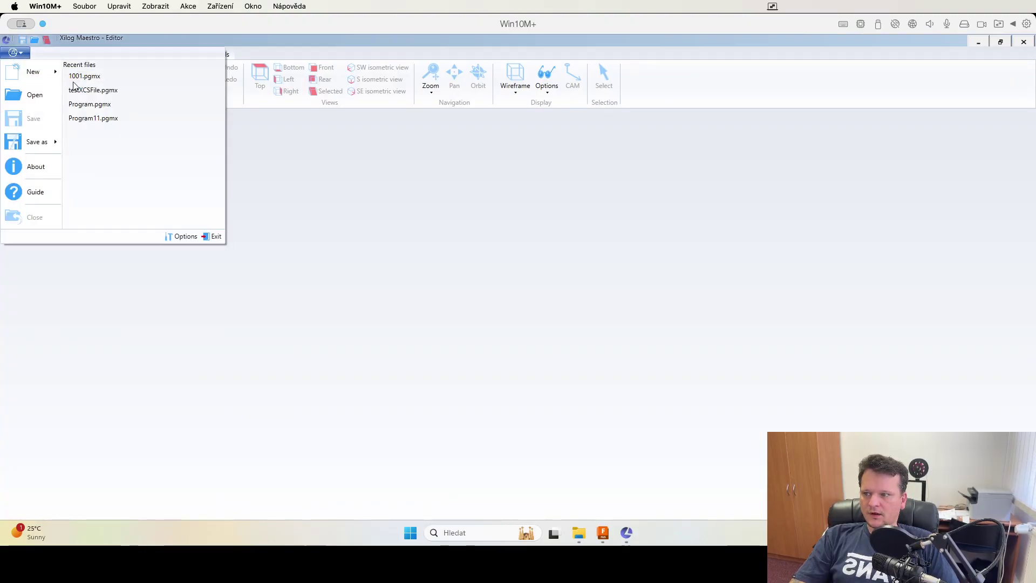
pyautogui.click(46, 101)
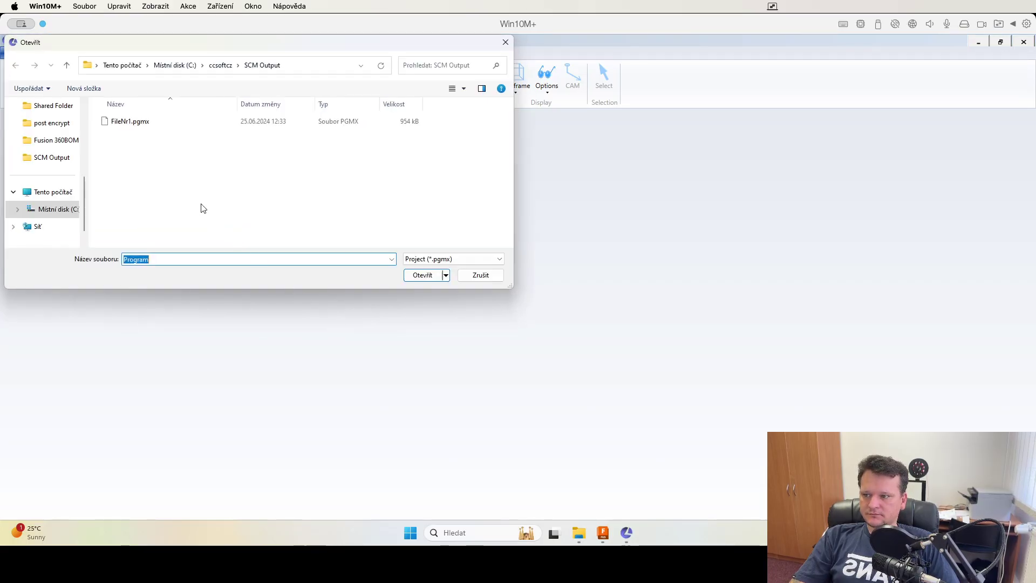
pyautogui.doubleClick(129, 121)
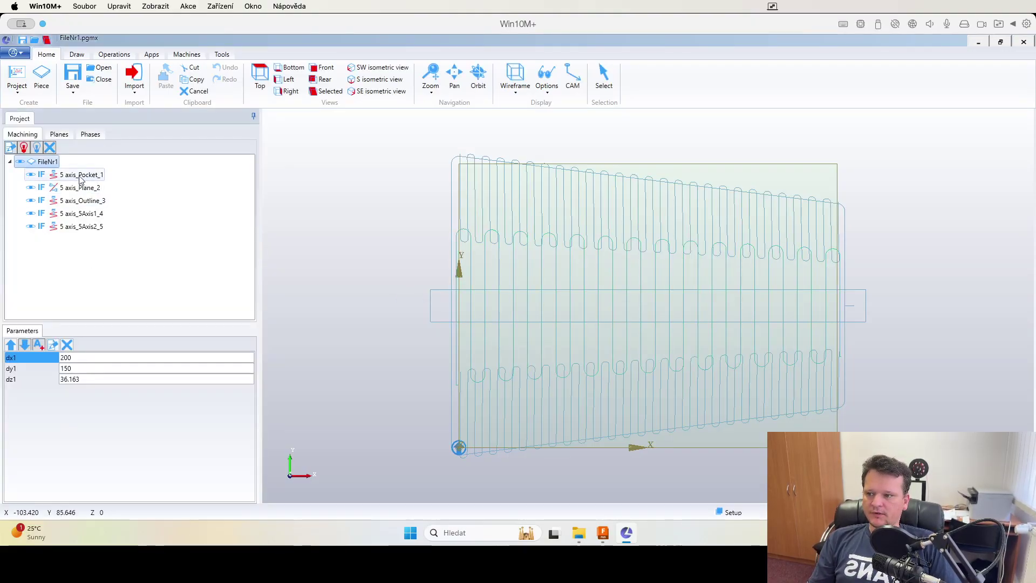
# Step through the Setup, 5 axis and Return phases on the Phases tab.
pyautogui.click(87, 136)
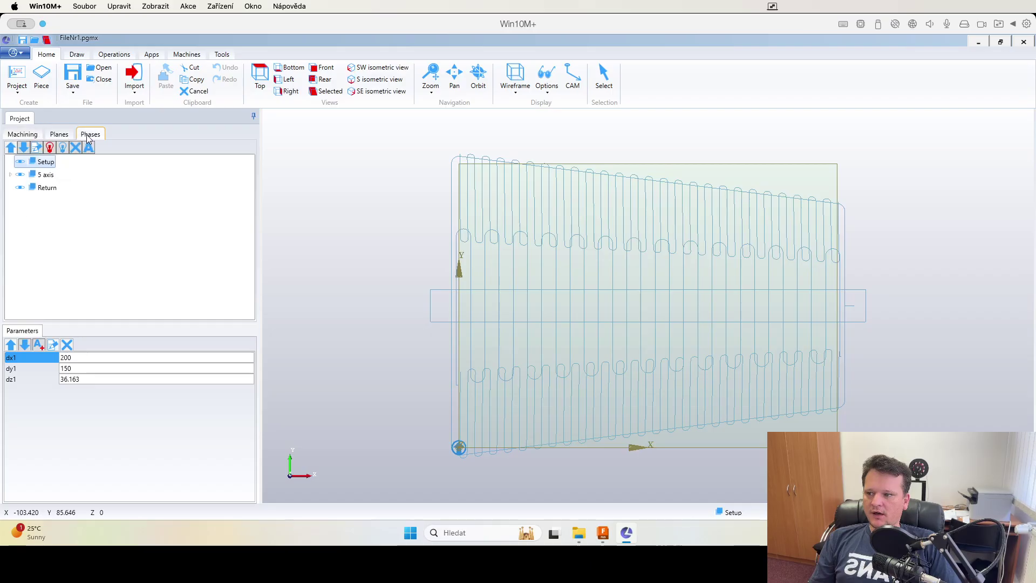
pyautogui.click(46, 174)
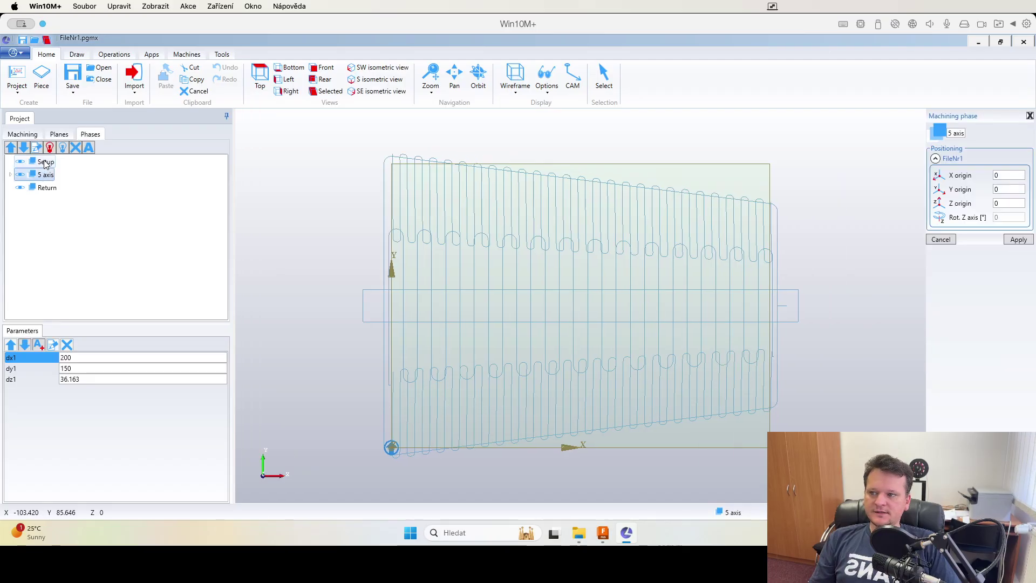
pyautogui.click(46, 163)
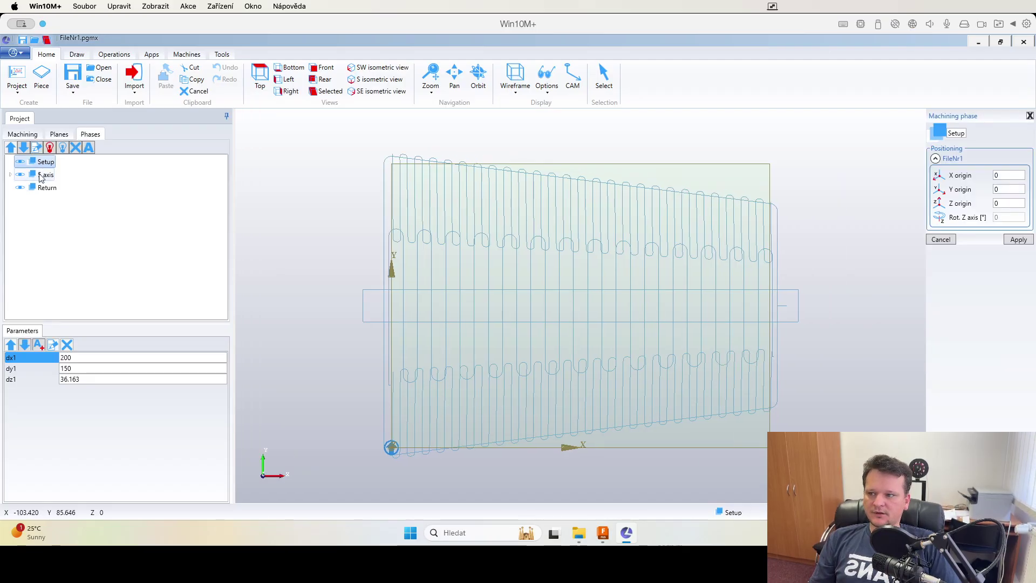
pyautogui.click(44, 175)
pyautogui.click(41, 187)
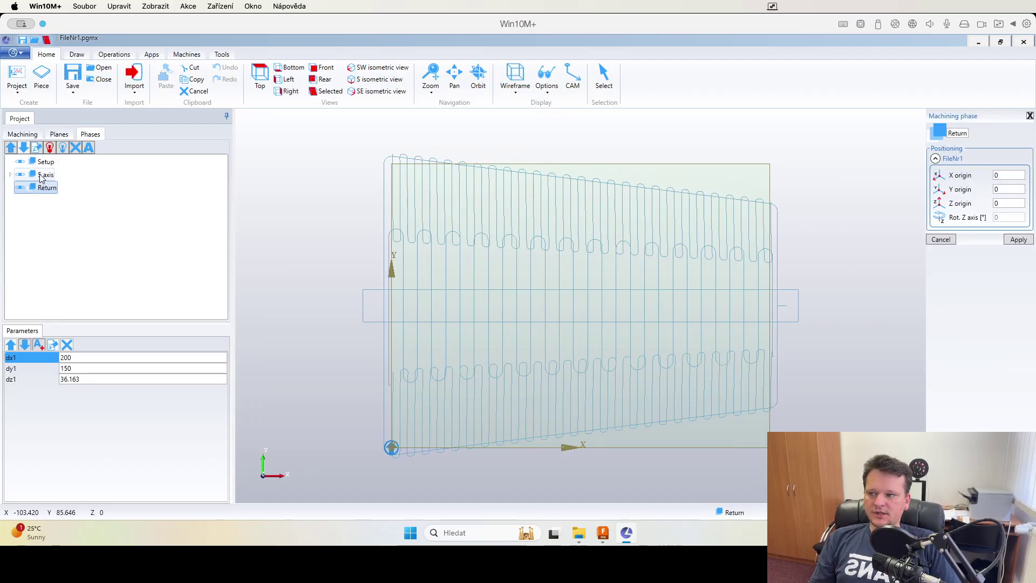
pyautogui.click(43, 175)
pyautogui.click(46, 162)
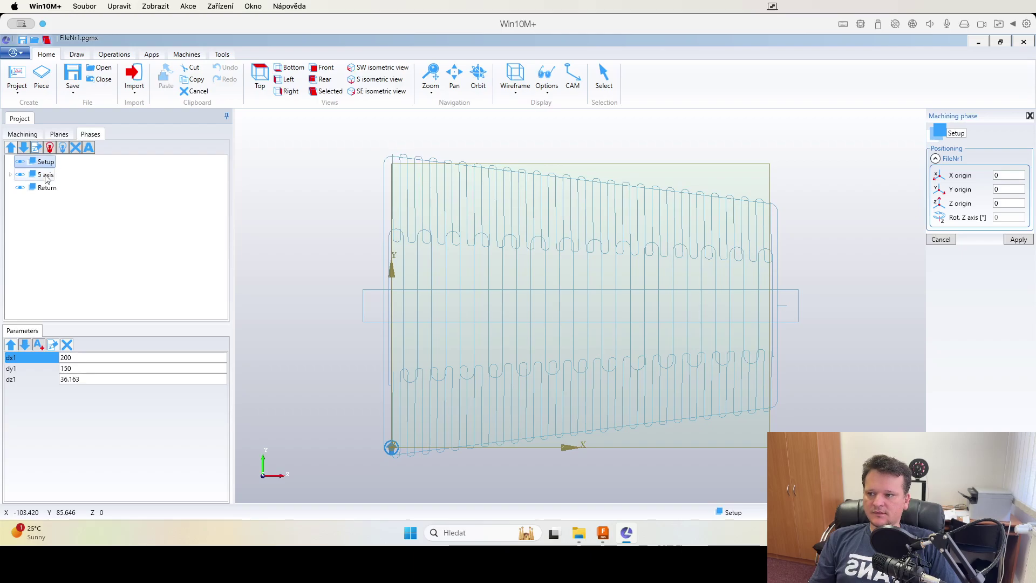
pyautogui.click(46, 174)
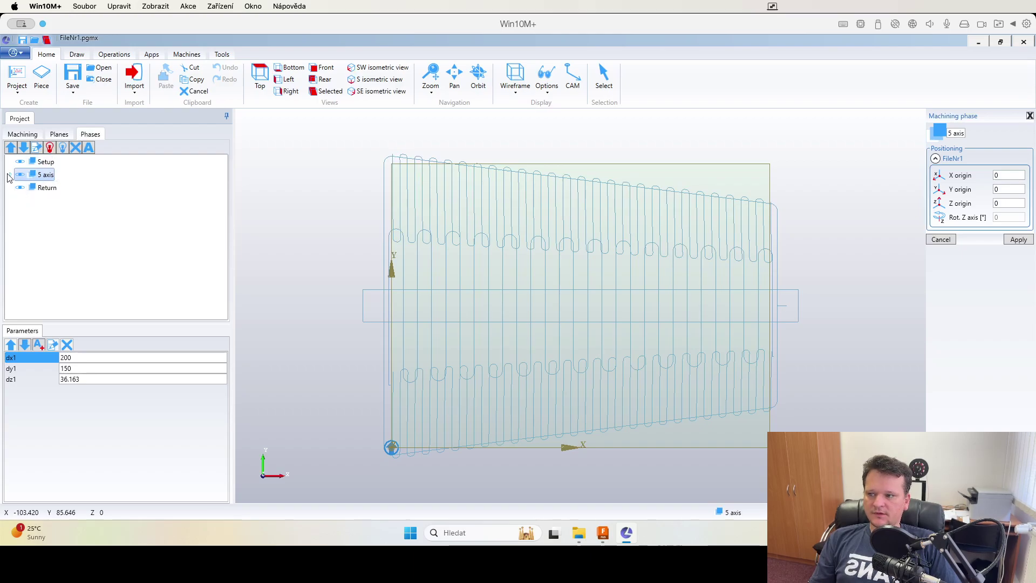
# Expand the 5 axis phase and view the Pocket_1 and Outline_3 routing settings.
pyautogui.click(10, 175)
pyautogui.click(47, 187)
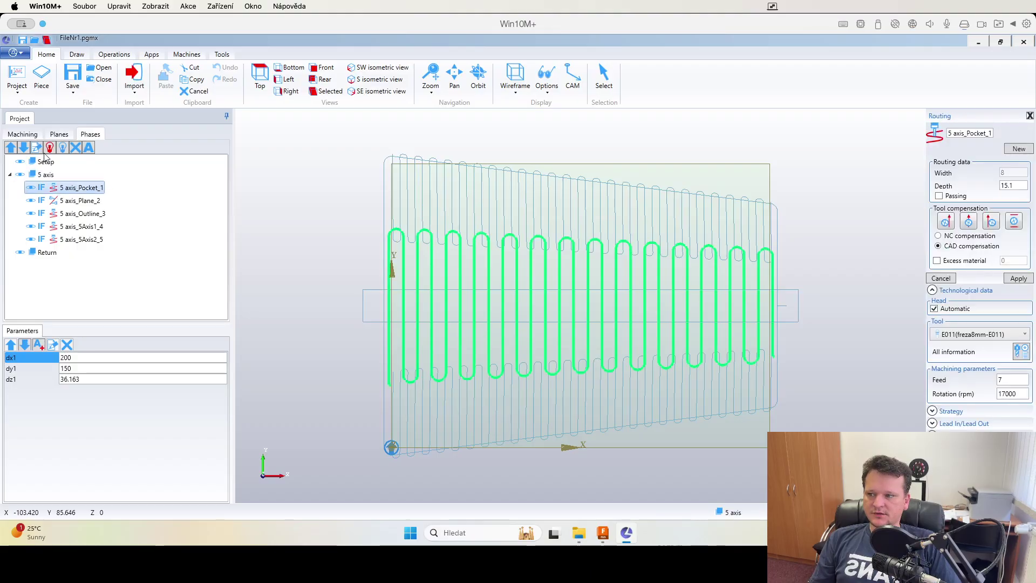
pyautogui.click(81, 213)
pyautogui.click(23, 134)
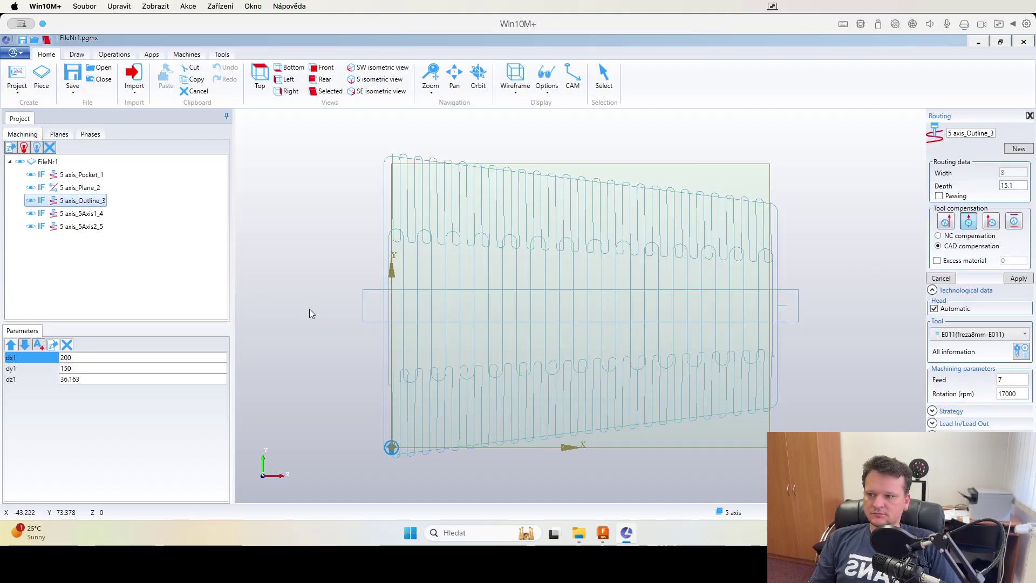
pyautogui.moveTo(441, 344); pyautogui.dragTo(423, 369, button='middle')
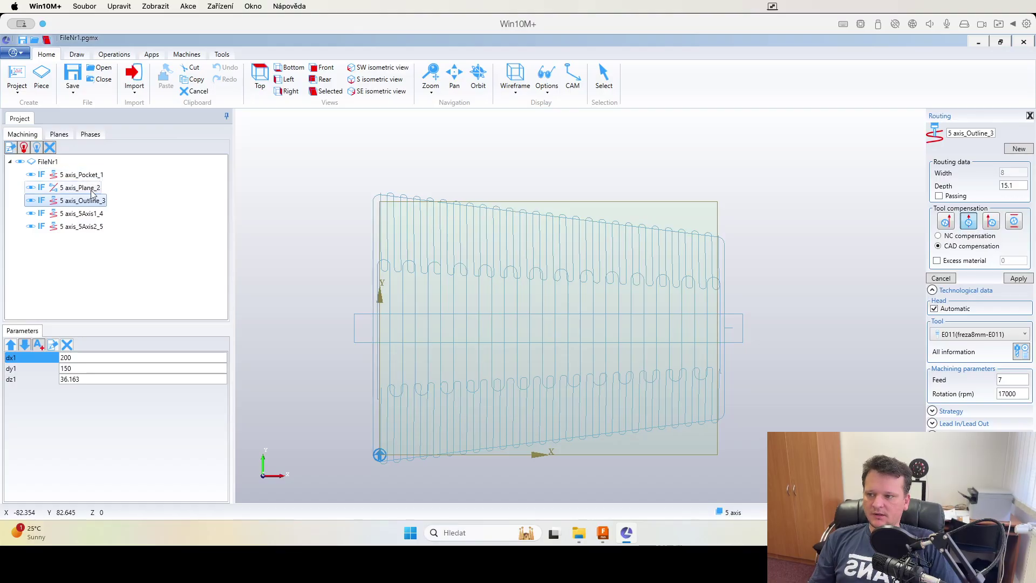
pyautogui.click(506, 229)
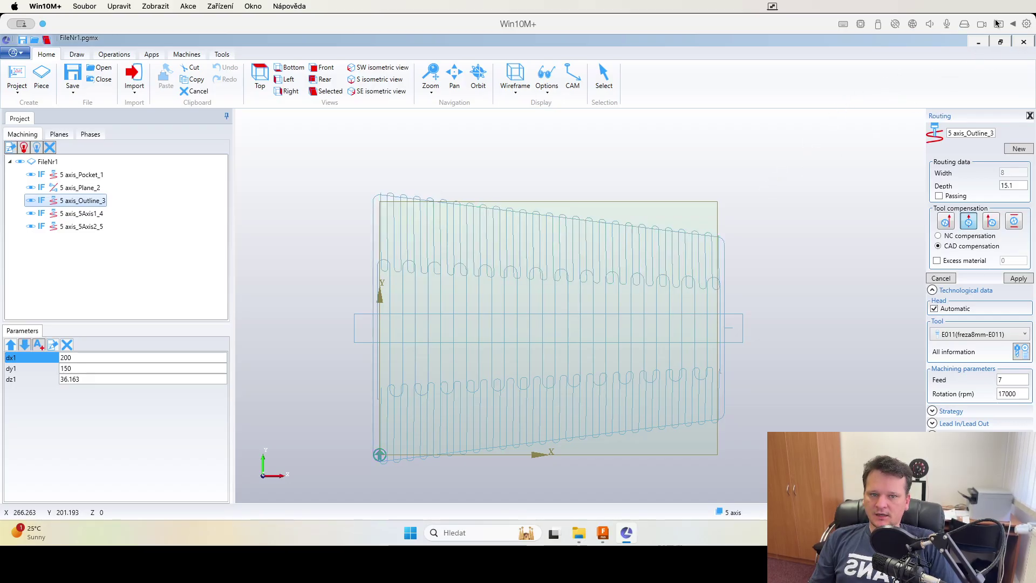
# Return to Fusion and select the [T11] Pocket operation.
pyautogui.click(979, 41)
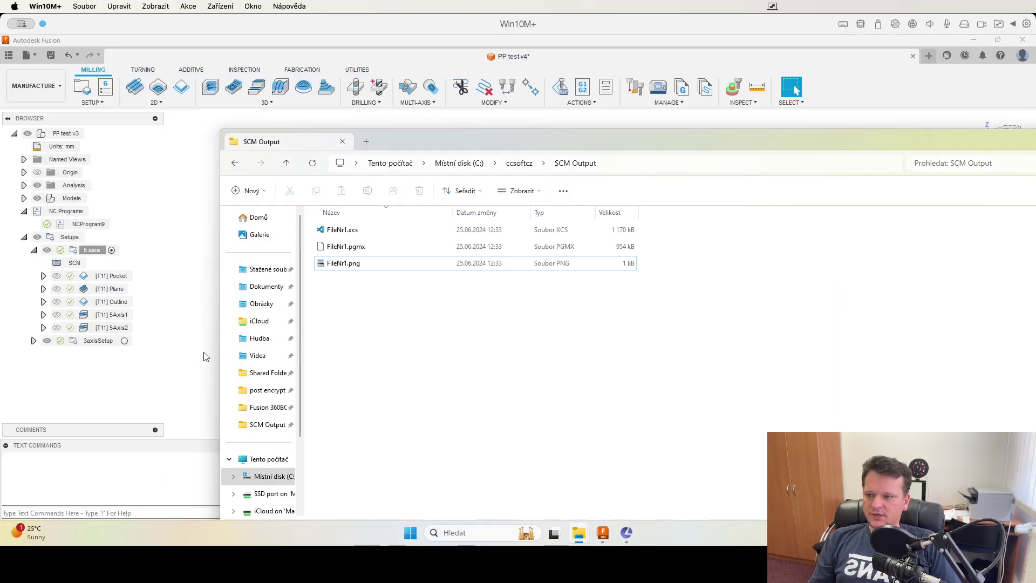
pyautogui.click(136, 350)
pyautogui.click(116, 276)
pyautogui.rightClick(115, 276)
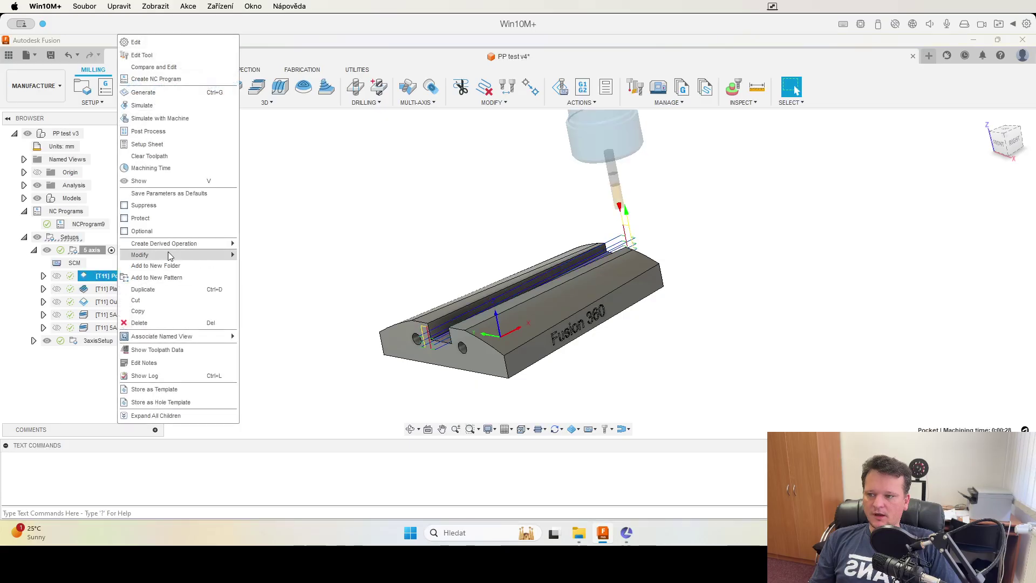
# Check 'Use variable for operation' in the Pocket's post properties and confirm the edit.
pyautogui.click(156, 42)
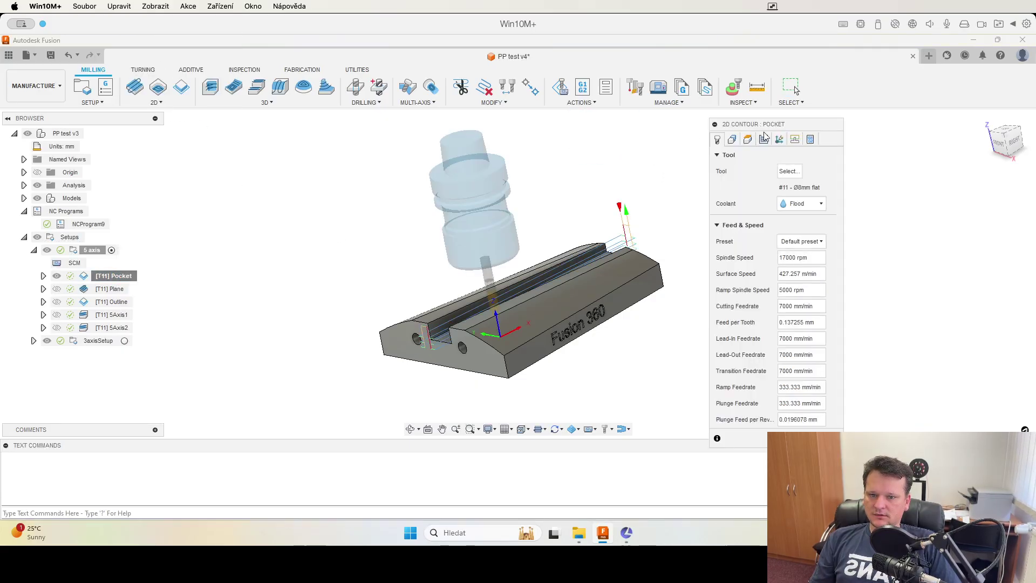
pyautogui.click(810, 139)
pyautogui.click(797, 171)
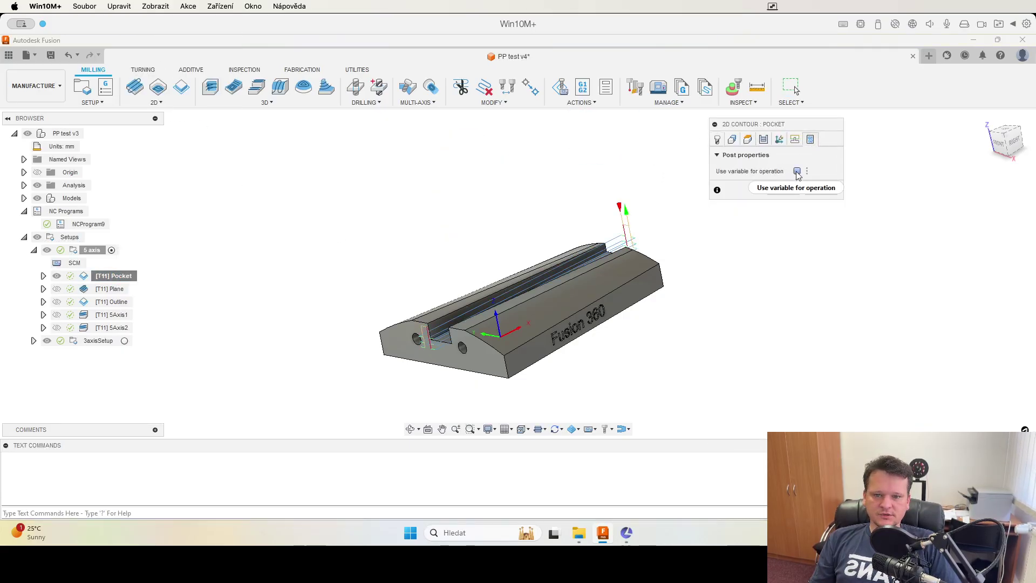
pyautogui.click(783, 190)
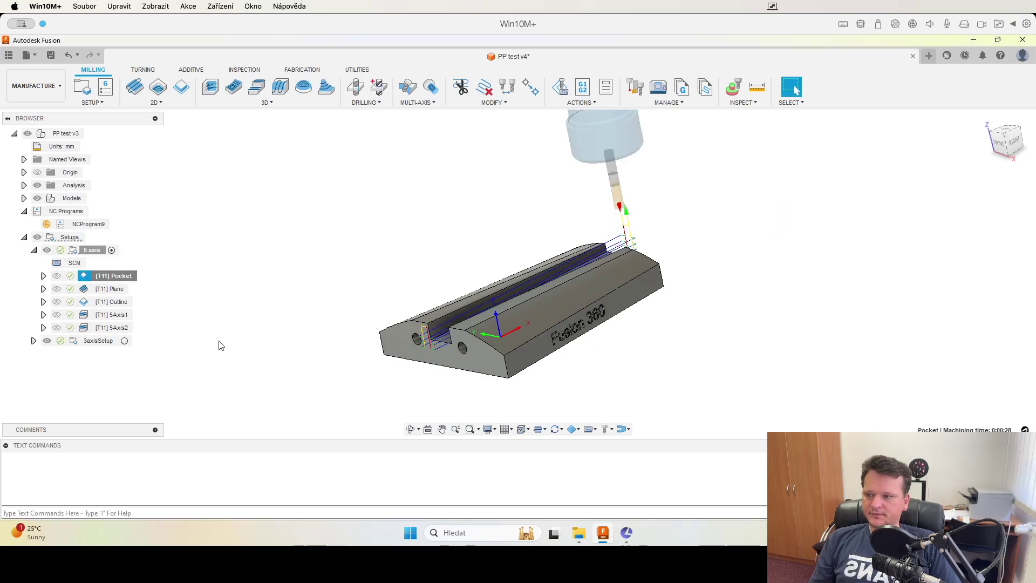
pyautogui.click(91, 250)
# Create an NC program named FileNr2 for the 5 axis setup and post it.
pyautogui.rightClick(92, 251)
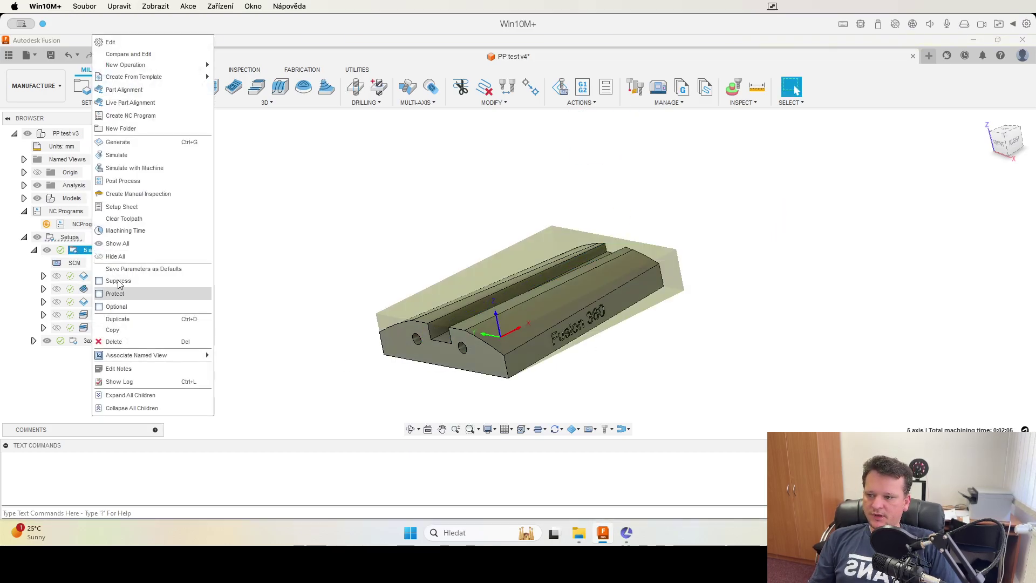
pyautogui.click(123, 184)
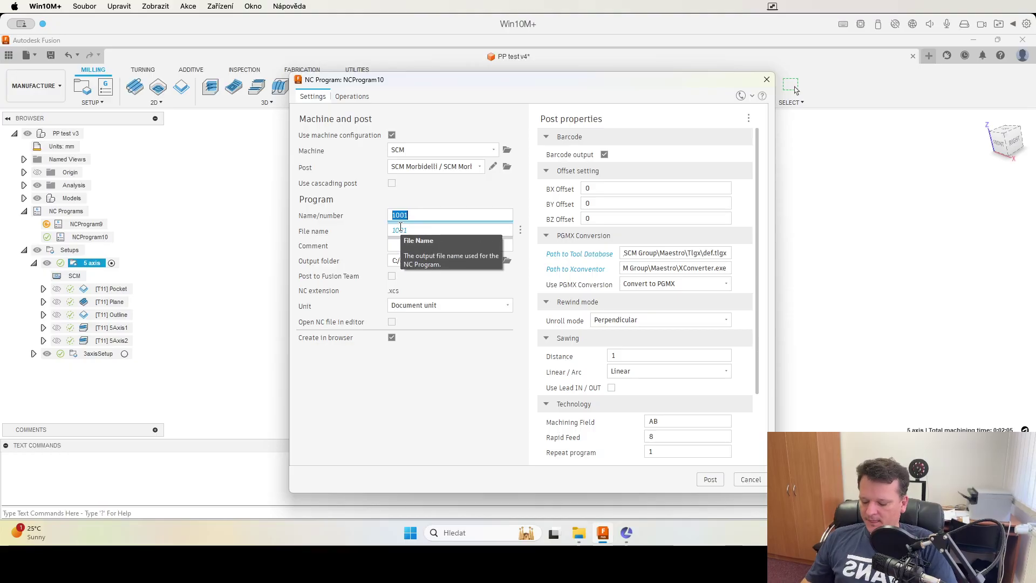
pyautogui.write('File')
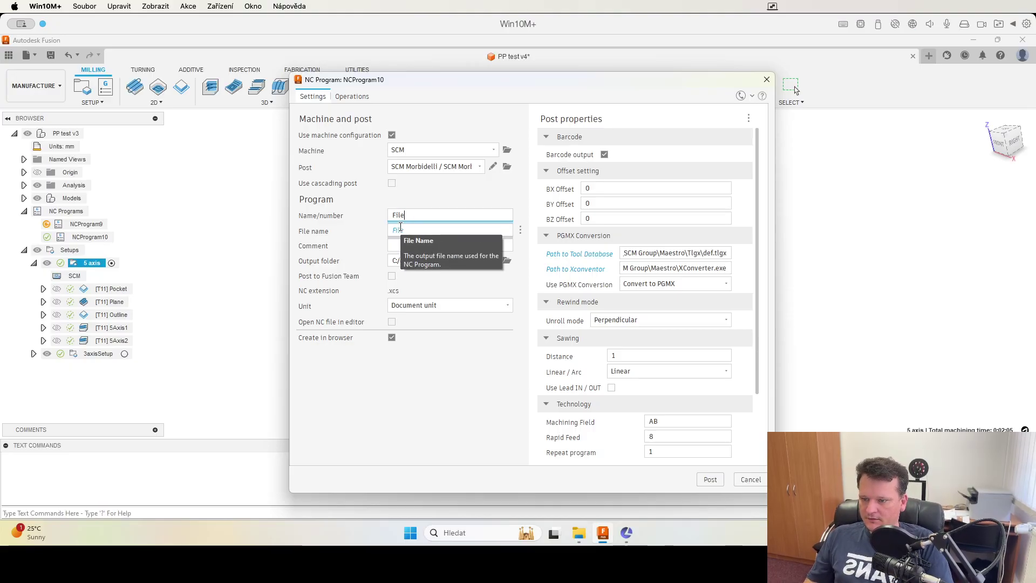
pyautogui.write('Nr2')
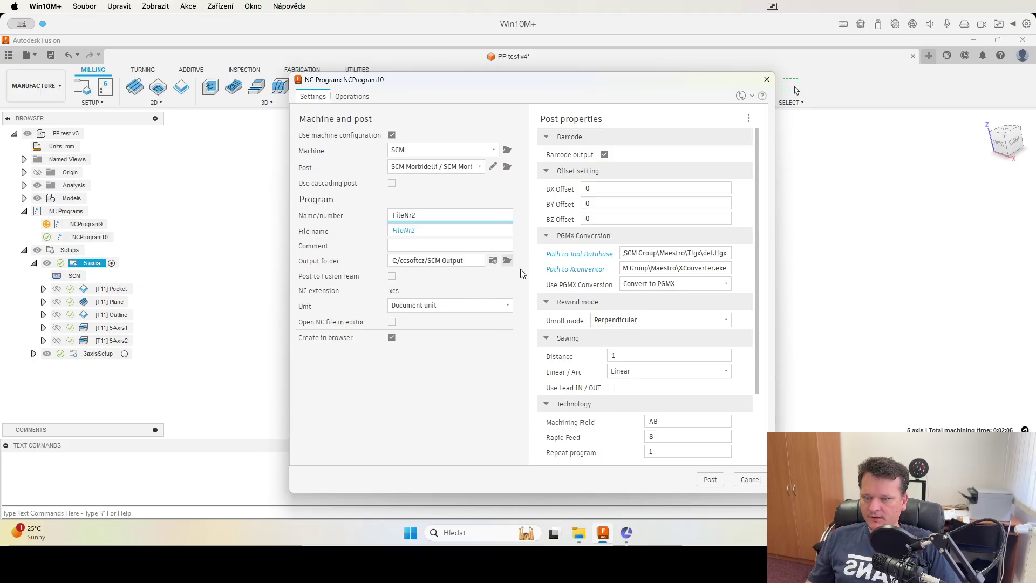
pyautogui.click(710, 479)
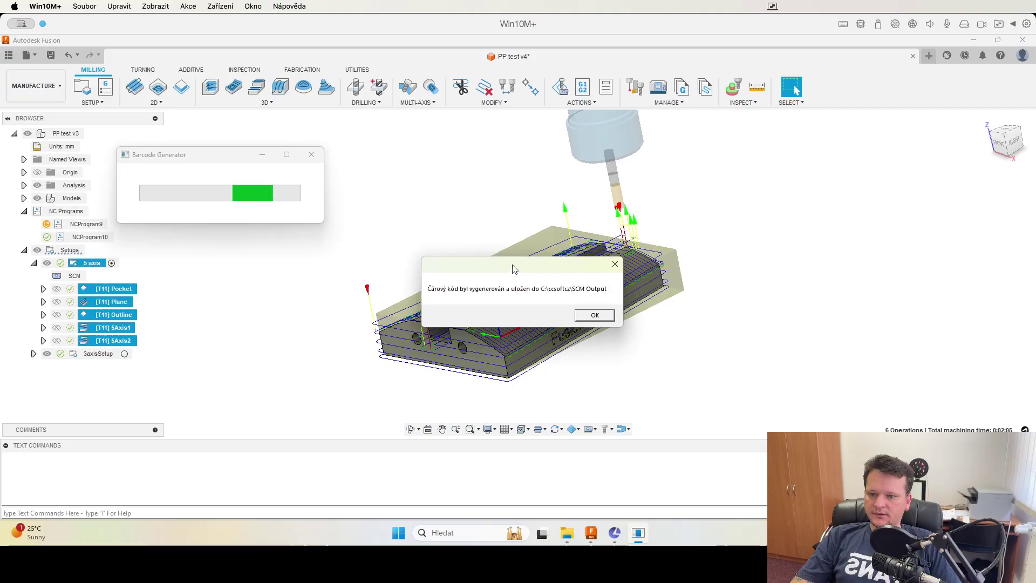
# Dismiss the barcode confirmation and check the FileNr2 barcode image in SCM Output.
pyautogui.click(591, 314)
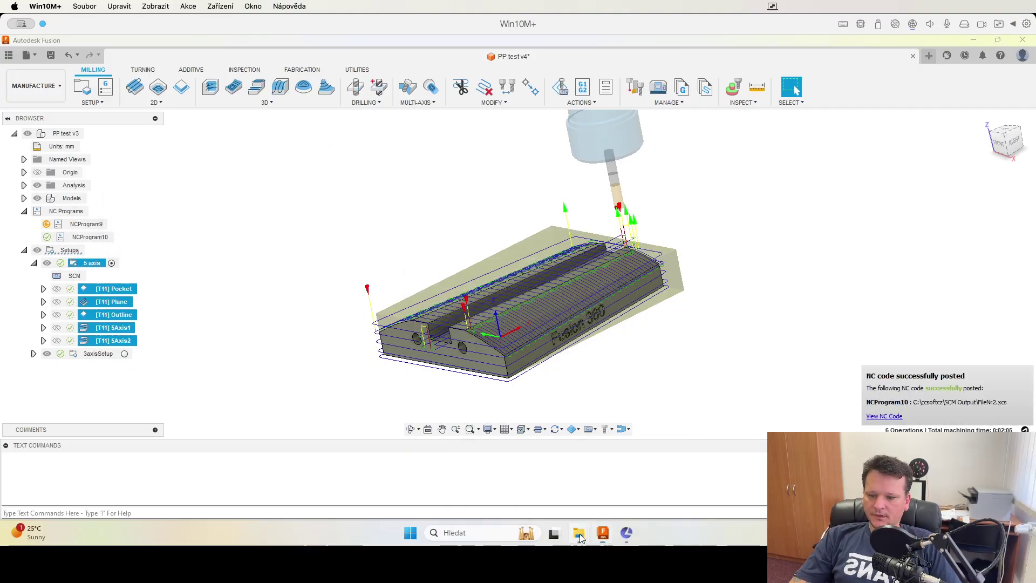
pyautogui.moveTo(580, 535)
pyautogui.click(532, 491)
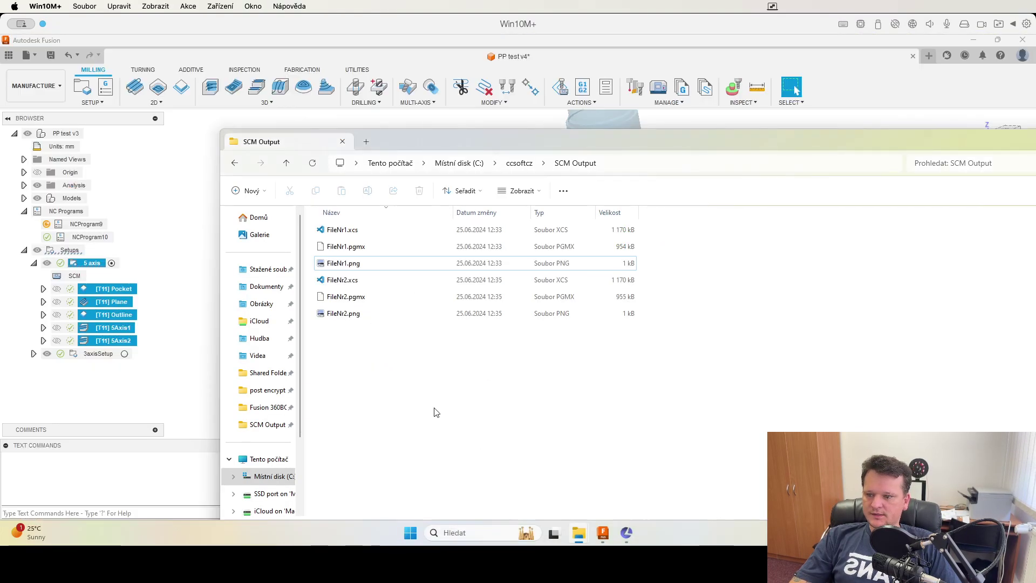
pyautogui.click(344, 311)
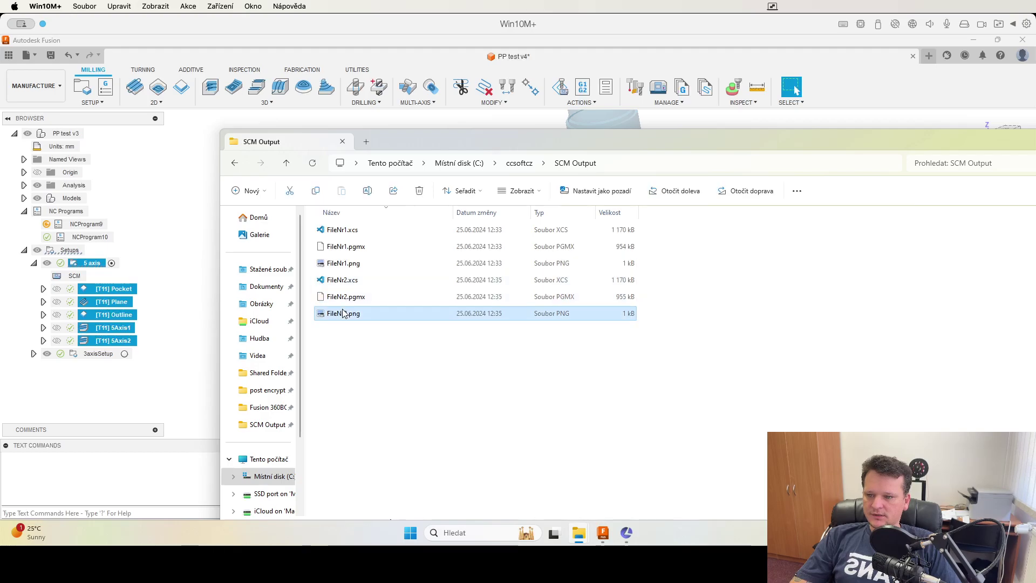
# Open FileNr2.pgmx in Maestro, closing the current FileNr1 project.
pyautogui.click(626, 532)
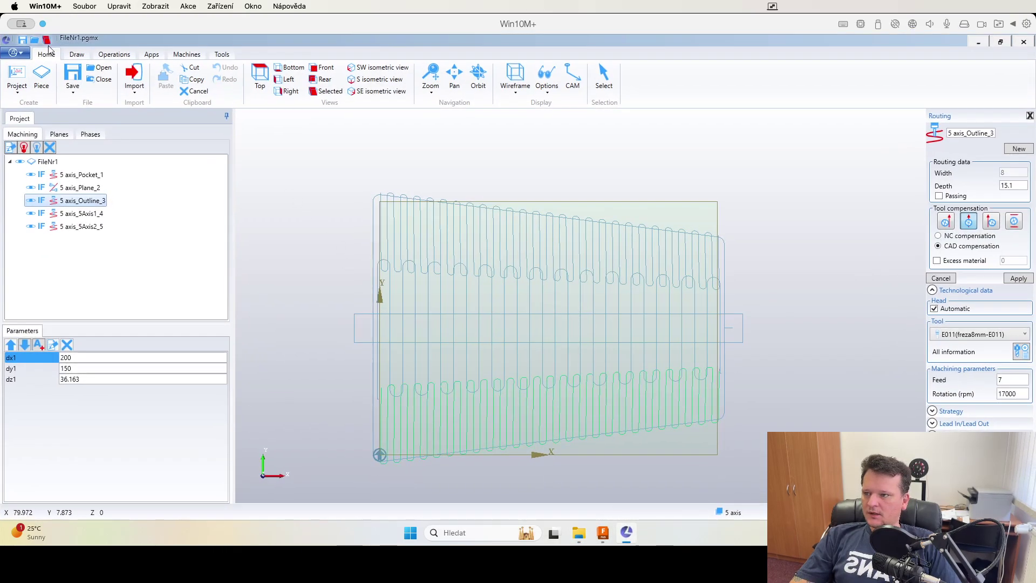
pyautogui.click(14, 52)
pyautogui.click(32, 90)
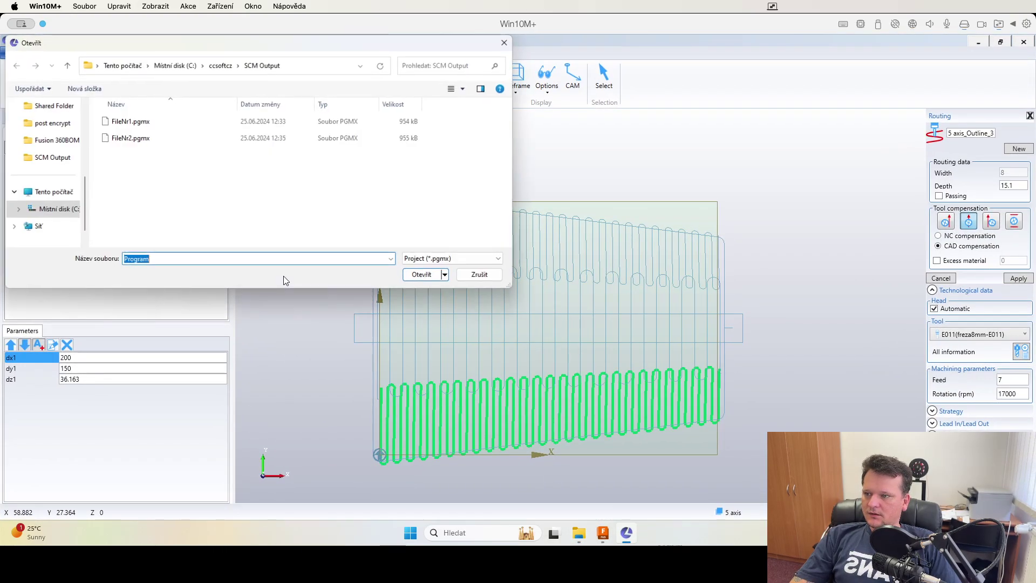
pyautogui.click(142, 139)
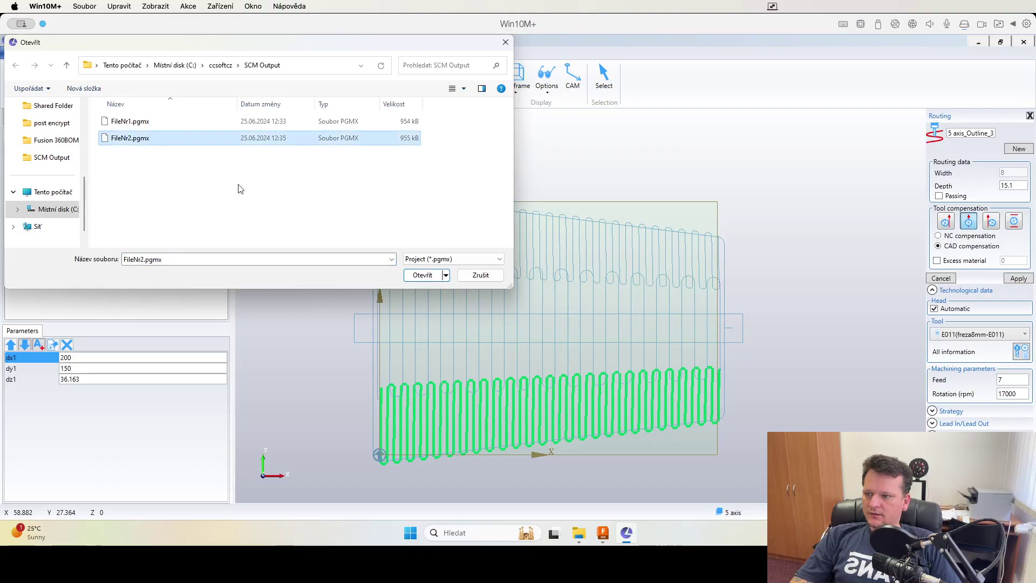
pyautogui.click(416, 274)
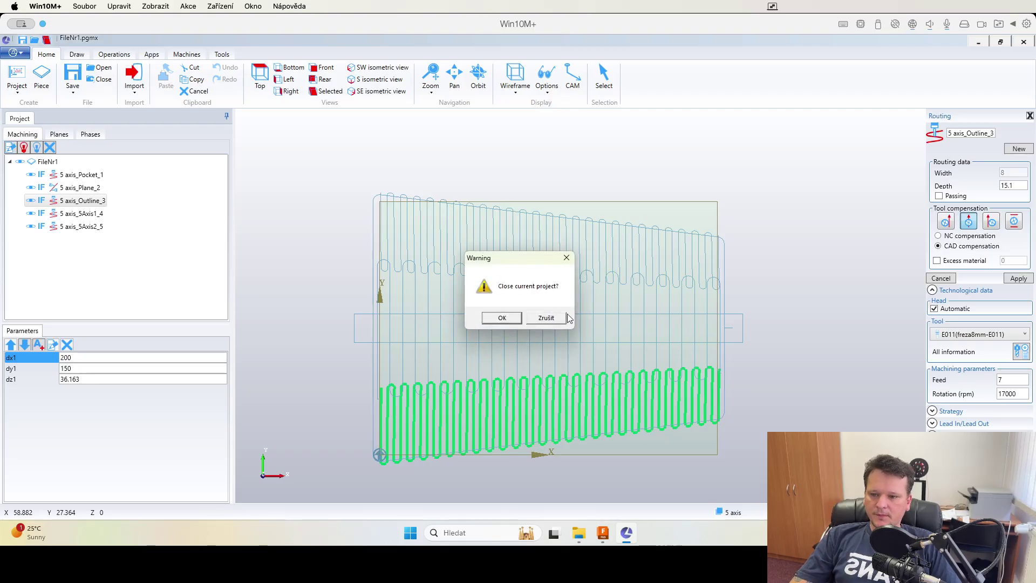
pyautogui.click(501, 317)
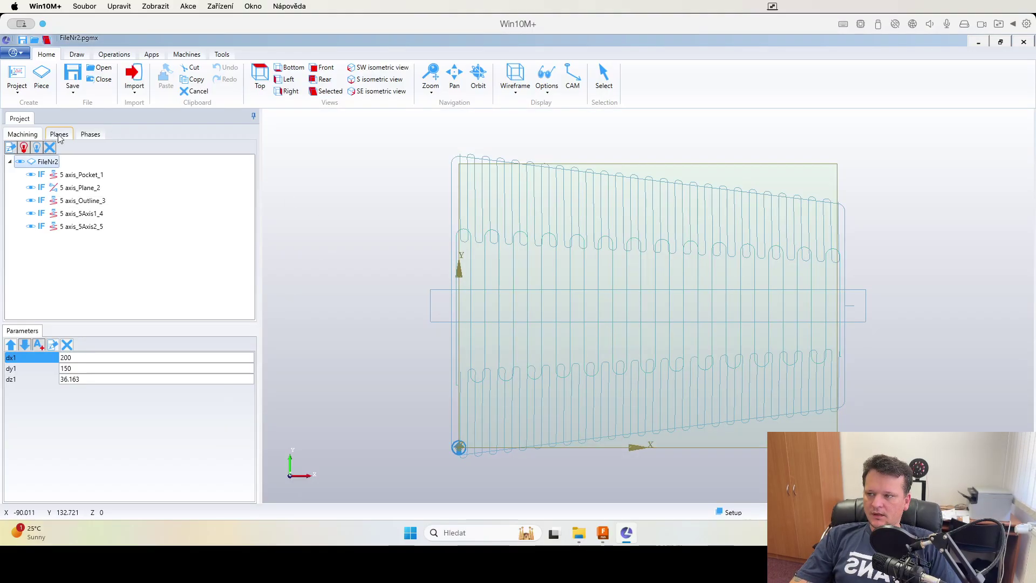
# Open the Properties of the 5 axis_Pocket_Offset working plane from the Planes list.
pyautogui.click(69, 135)
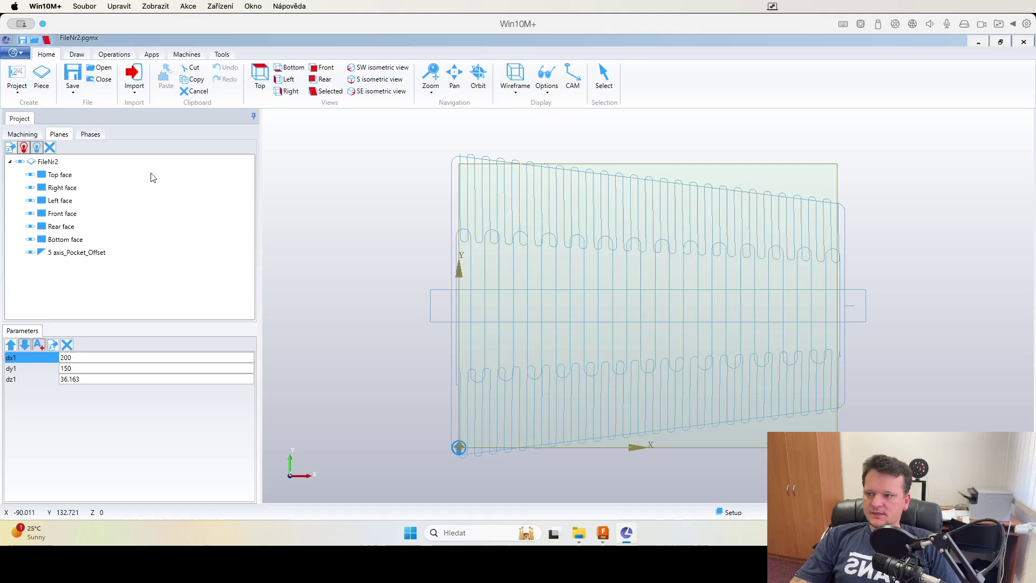
pyautogui.click(67, 257)
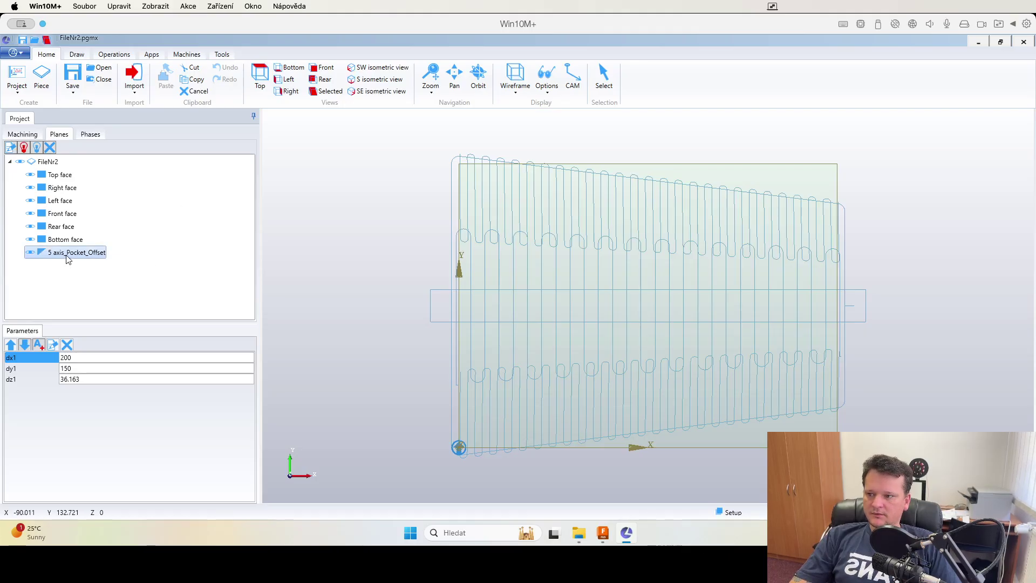
pyautogui.rightClick(68, 259)
pyautogui.click(105, 290)
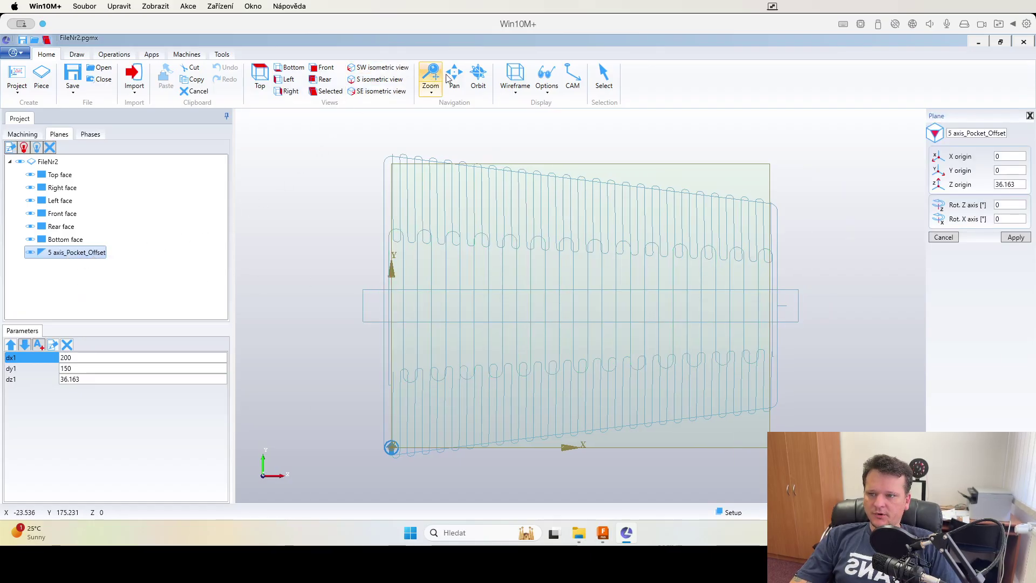
# Orbit the part to reveal its Z axis and select the plane's X origin value.
pyautogui.click(478, 80)
pyautogui.moveTo(534, 345); pyautogui.dragTo(533, 204)
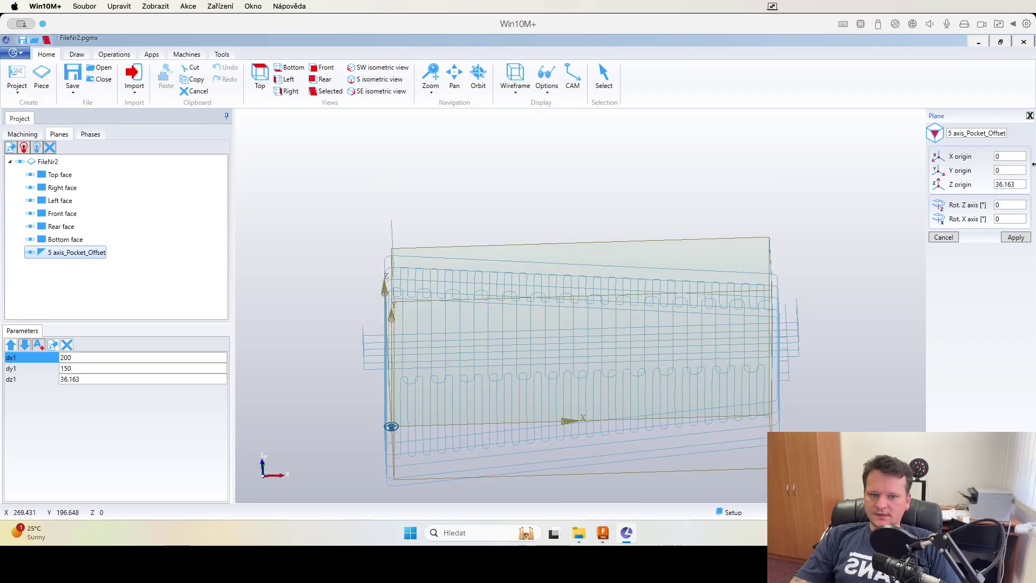
pyautogui.click(1006, 185)
pyautogui.click(1006, 157)
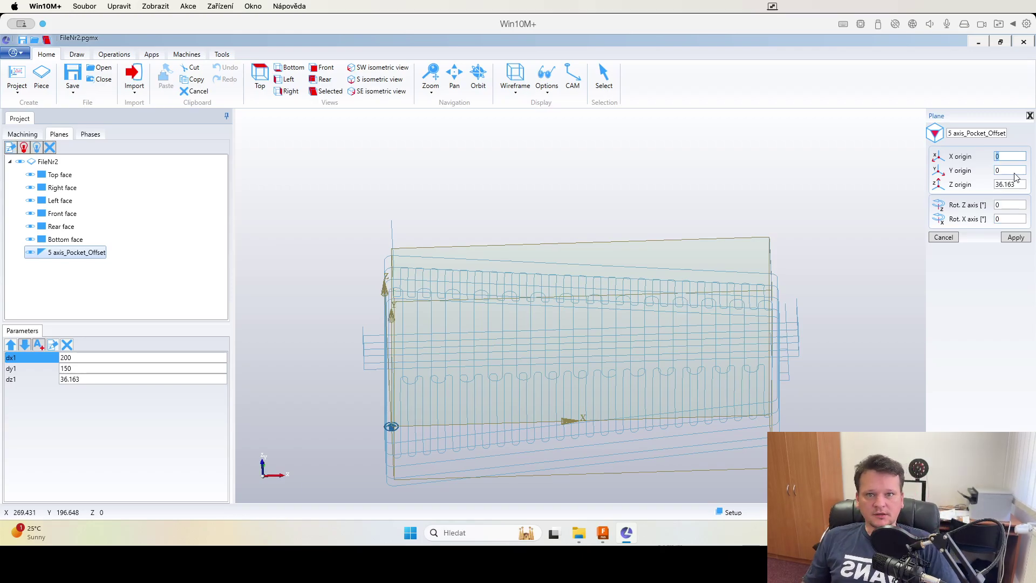
# Apply plane X origin 100 and Y origin 500, then change Y to 100.
pyautogui.write('100')
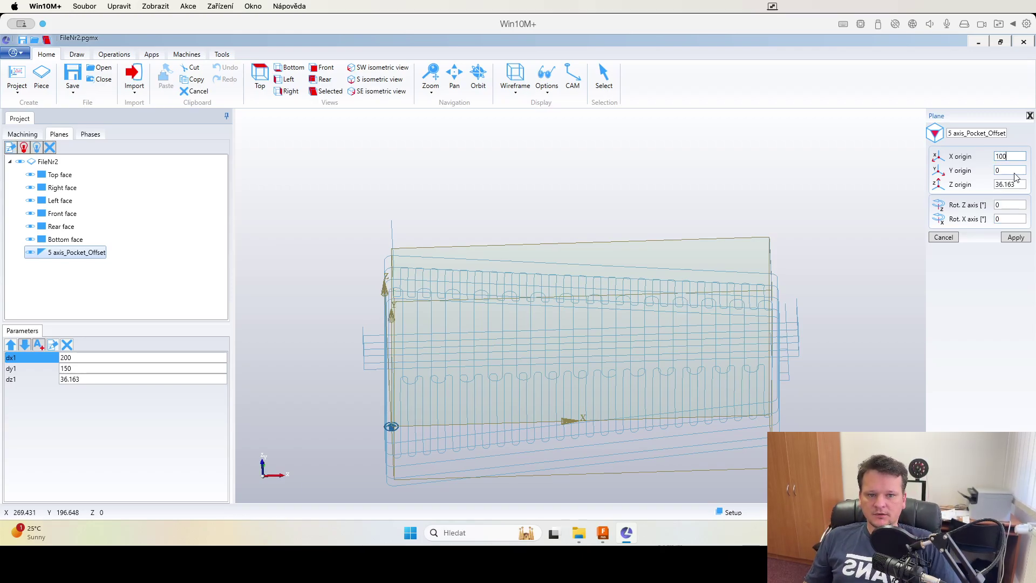
pyautogui.click(1015, 237)
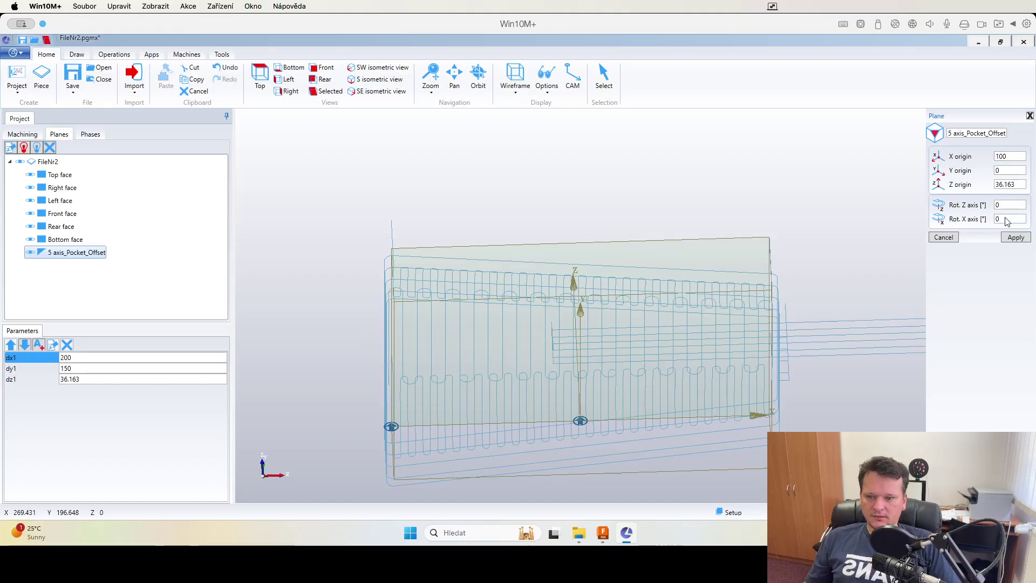
pyautogui.click(1004, 170)
pyautogui.write('500')
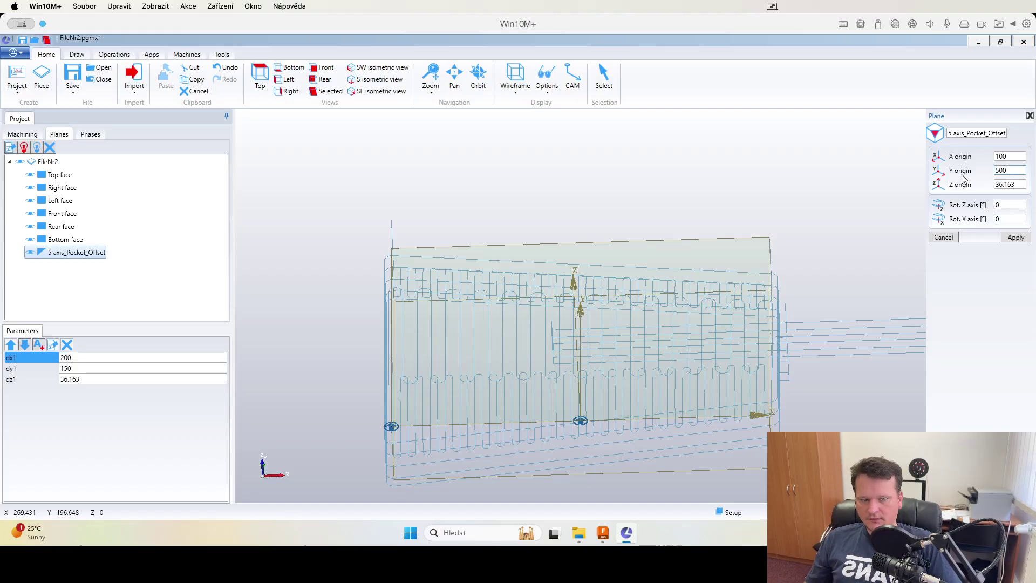
pyautogui.click(1015, 237)
pyautogui.scroll(5, 679, 309)
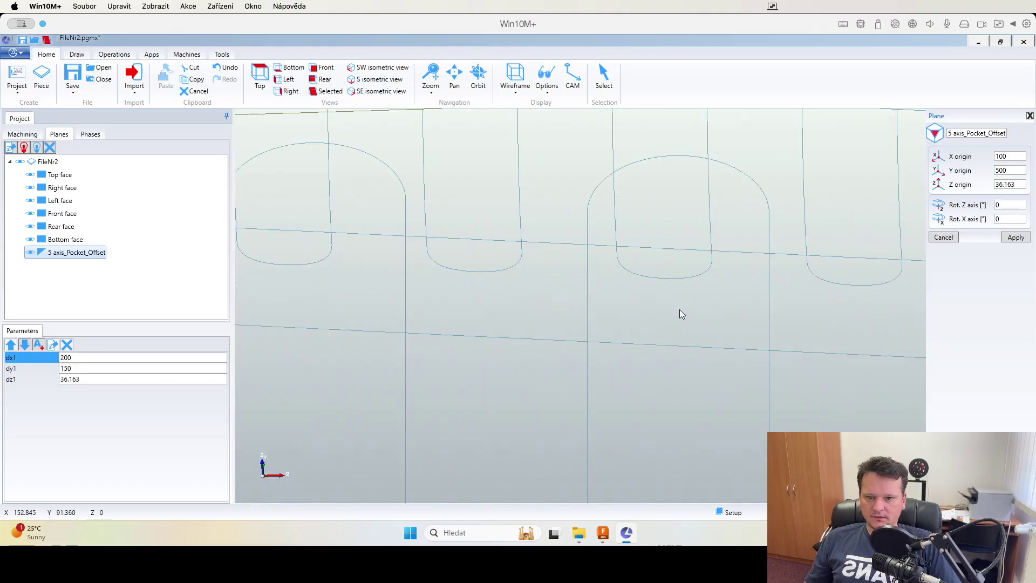
pyautogui.scroll(-8, 679, 310)
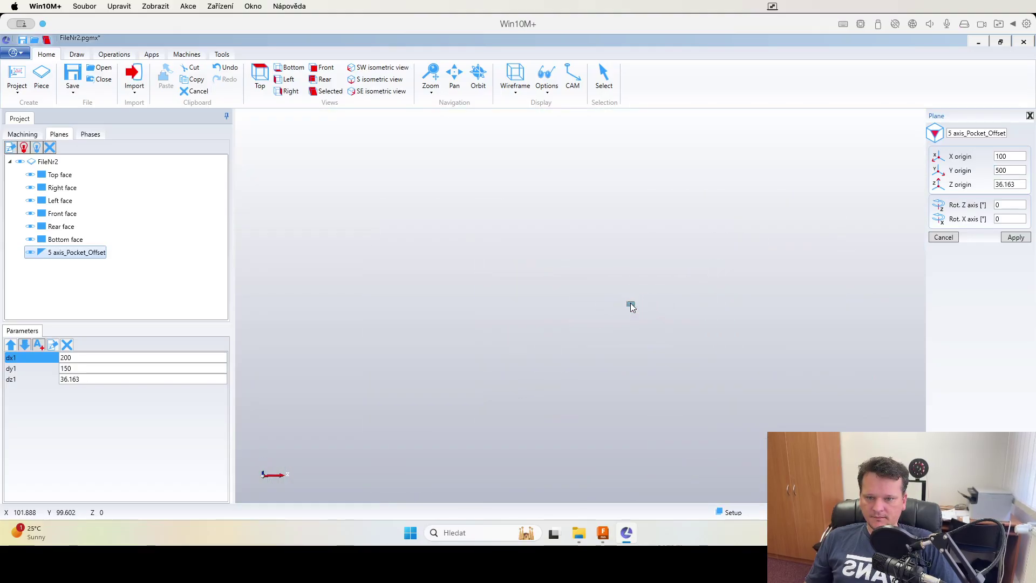
pyautogui.doubleClick(1001, 170)
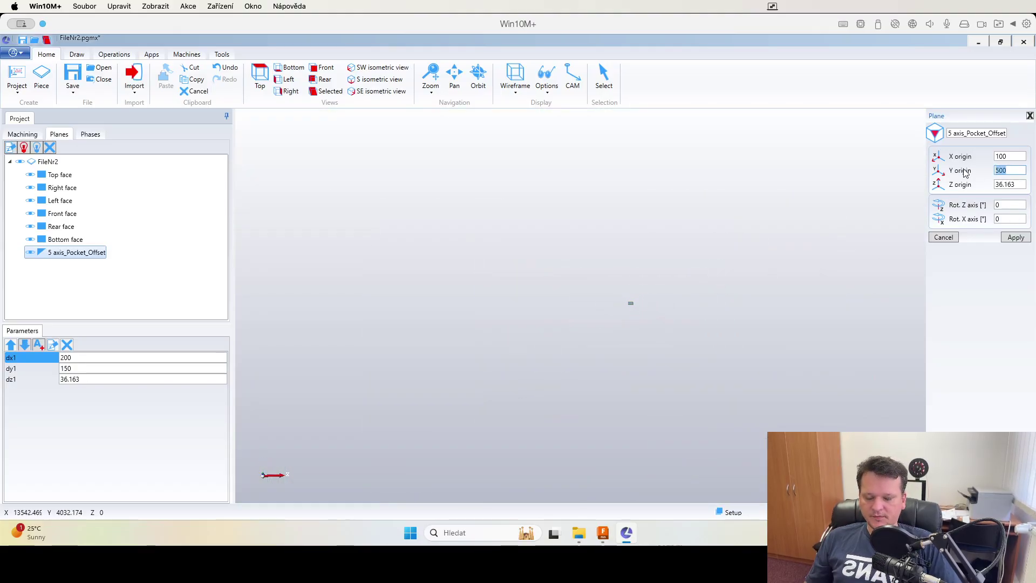
pyautogui.write('100')
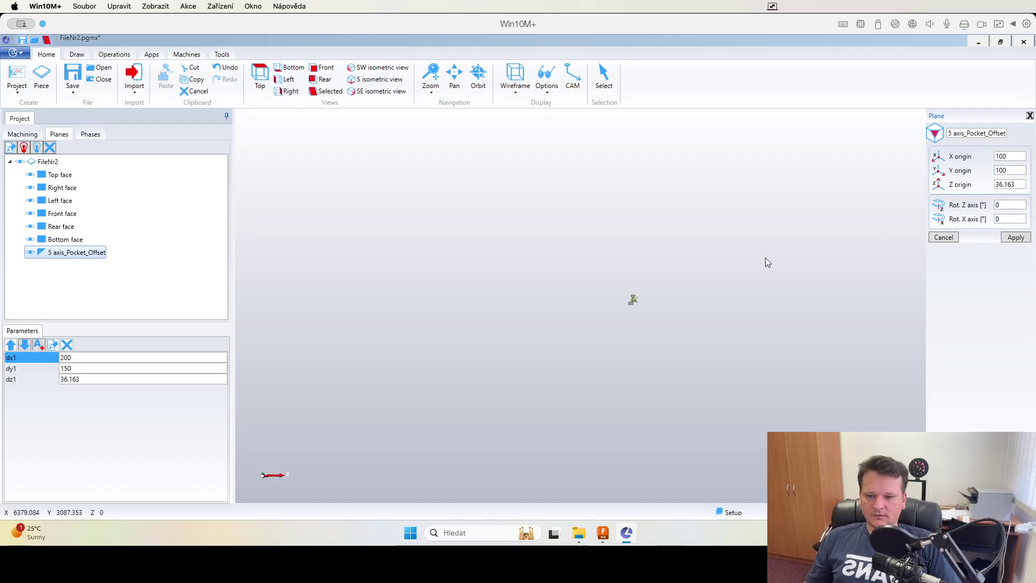
pyautogui.press('Return')
# Reset the plane origin to X 0, Y 0 and apply it.
pyautogui.scroll(8, 646, 300)
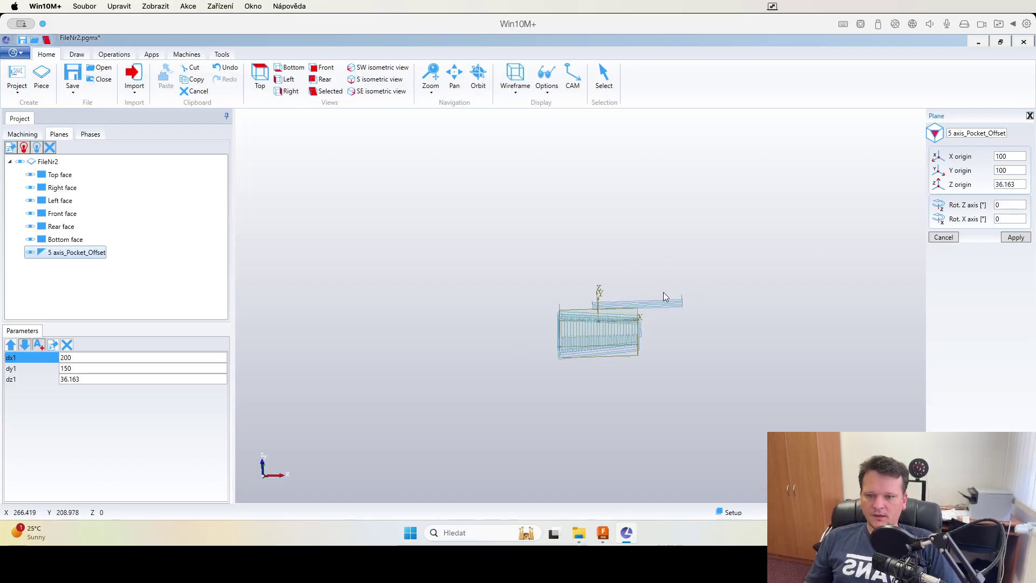
pyautogui.scroll(1, 636, 315)
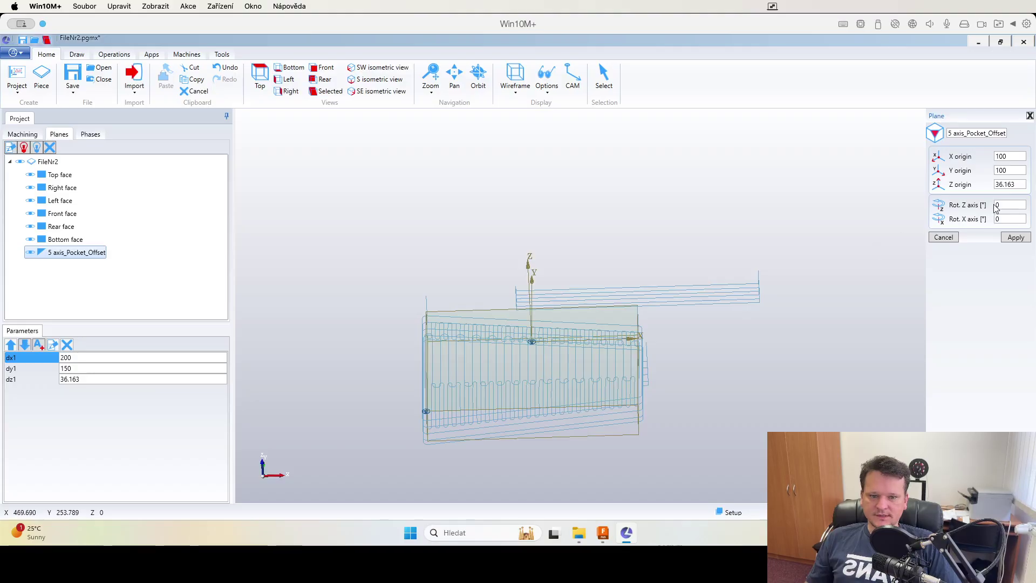
pyautogui.doubleClick(1009, 157)
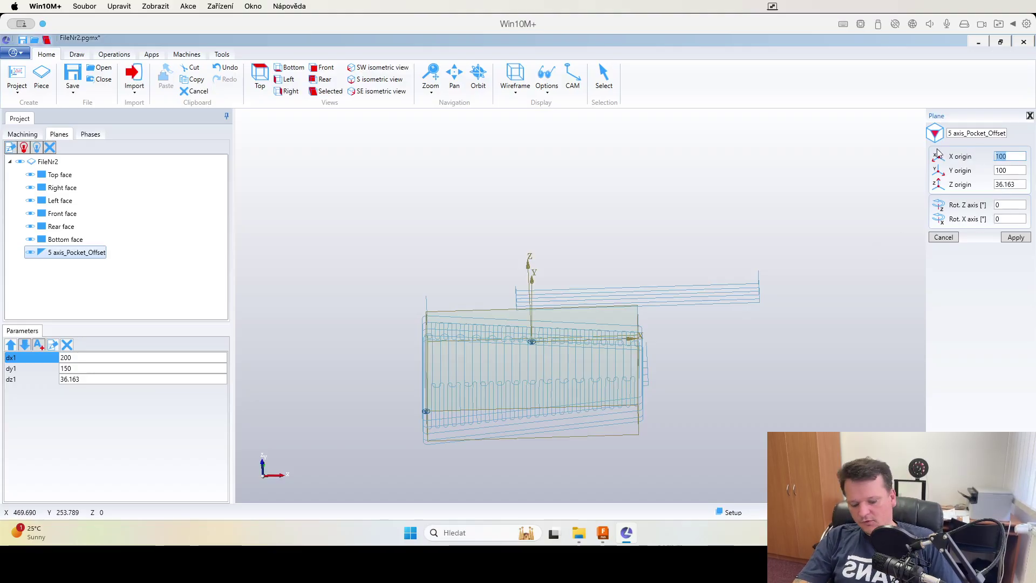
pyautogui.write('0')
pyautogui.doubleClick(1007, 170)
pyautogui.write('0')
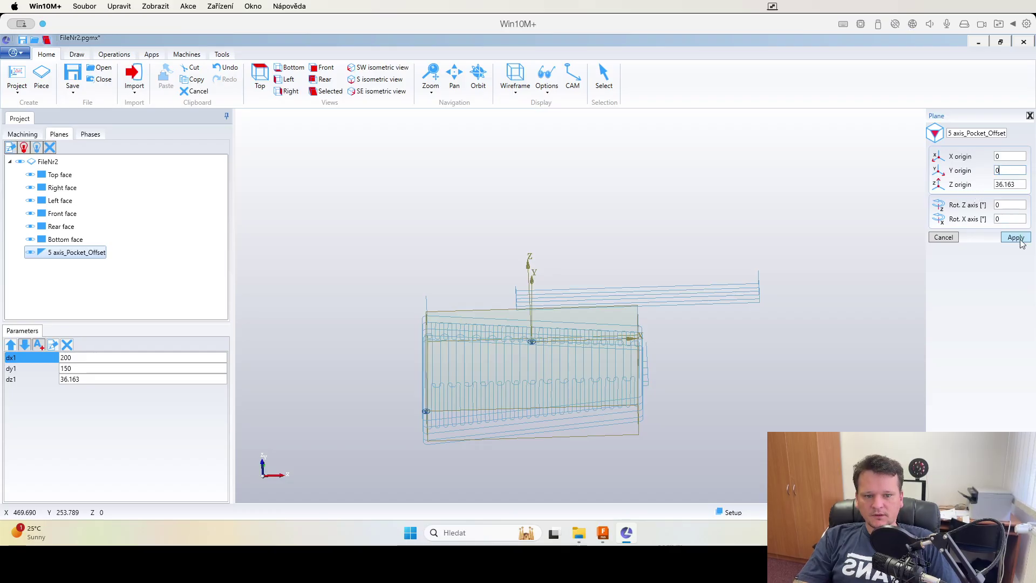
pyautogui.click(1015, 237)
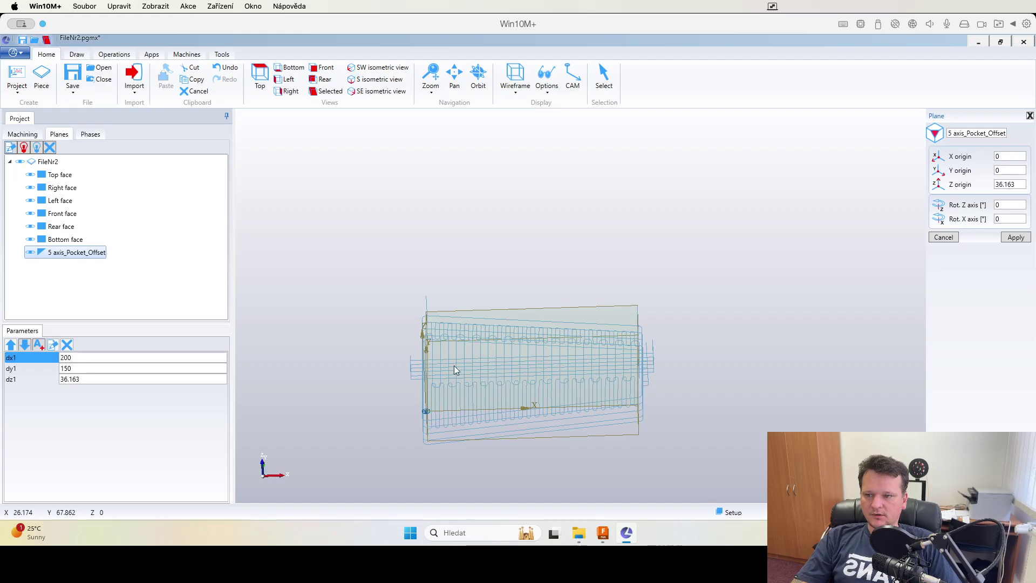
pyautogui.scroll(2, 454, 364)
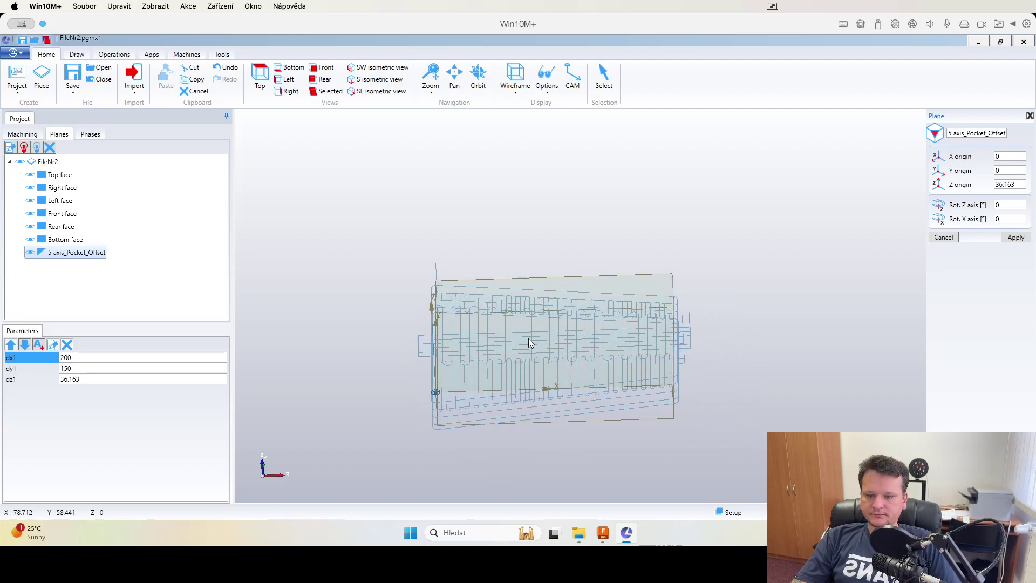
pyautogui.click(641, 566)
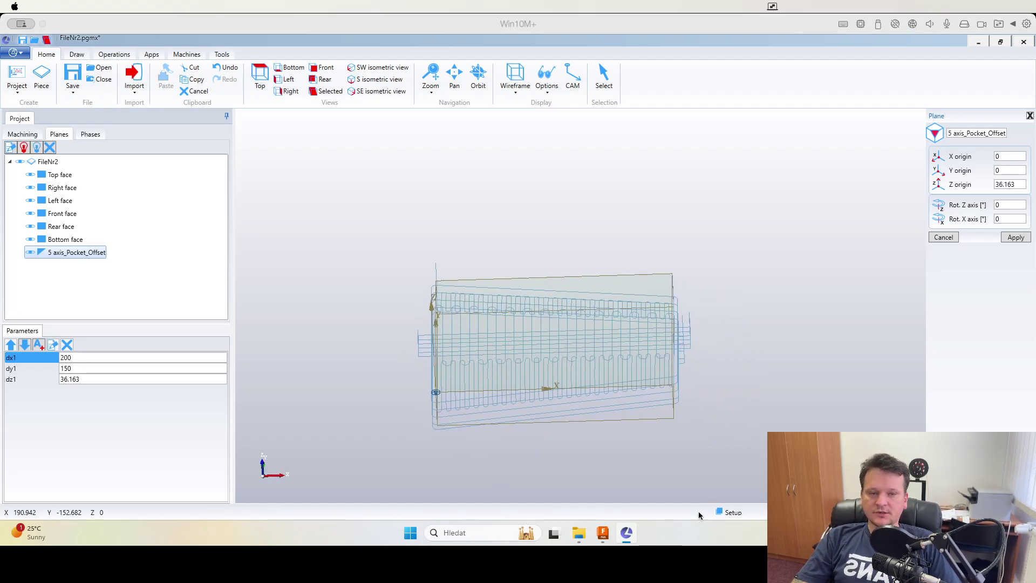